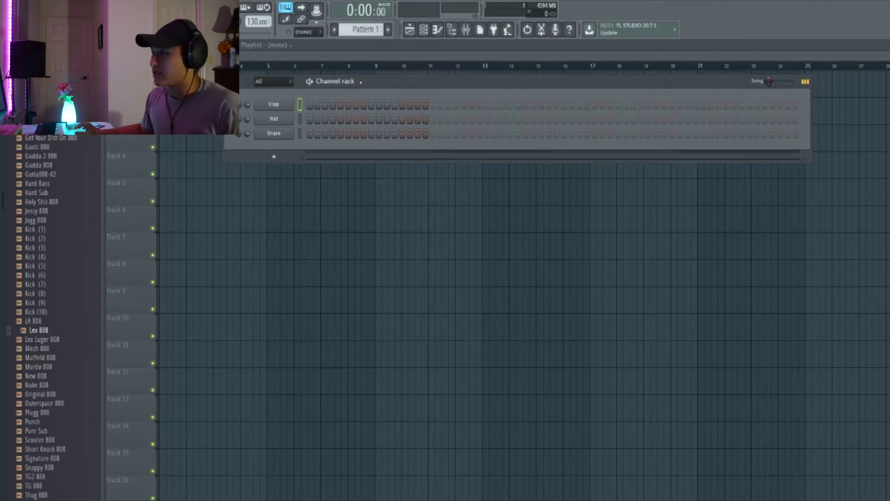
Step: Replace the Clap channel with the FL Keys instrument and hide its plugin window
right_click(290, 103)
mouse_move(342, 163)
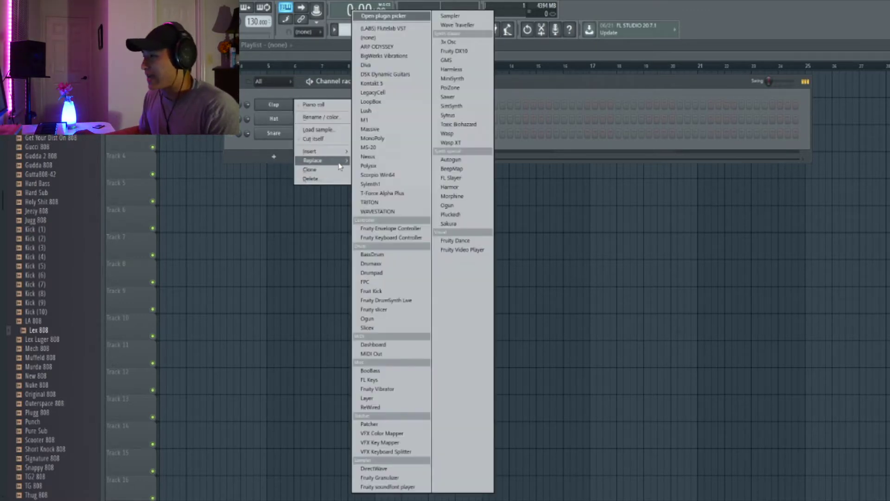
left_click(369, 379)
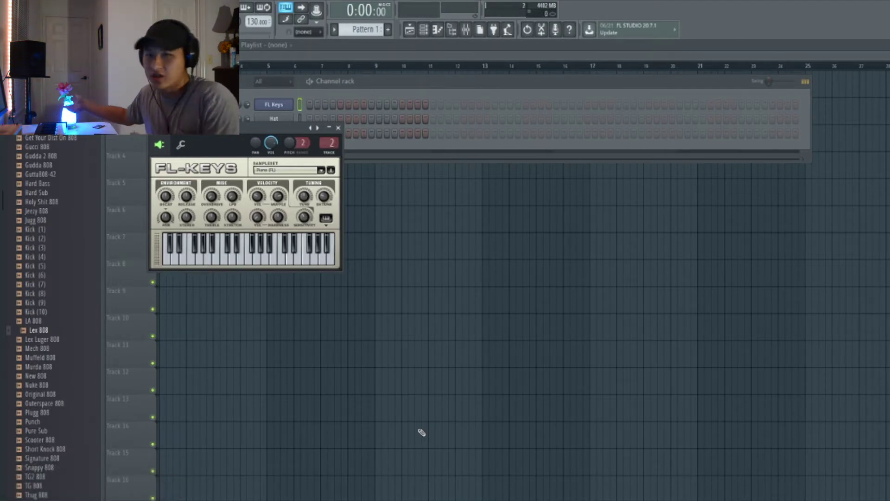
right_click(273, 106)
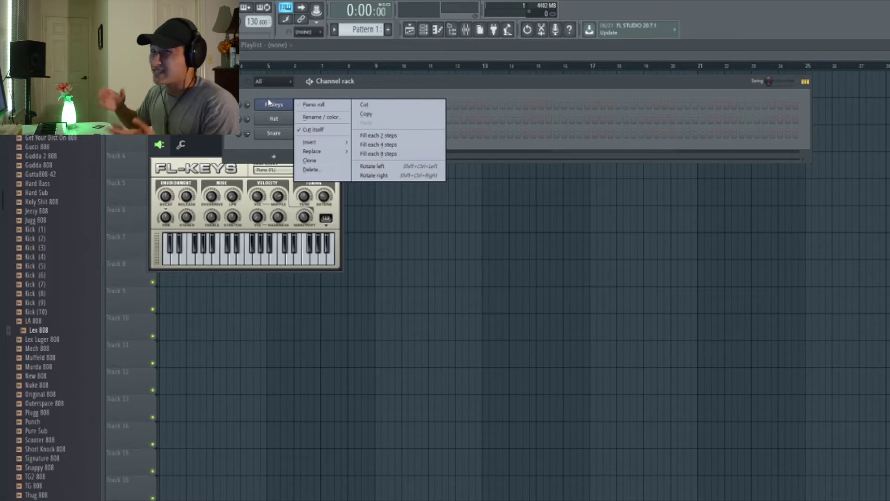
left_click(269, 109)
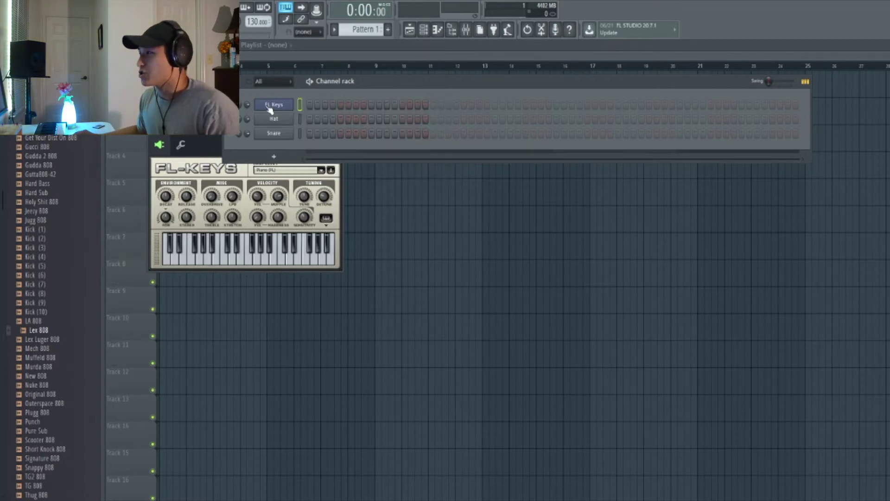
left_click(425, 32)
left_click(425, 31)
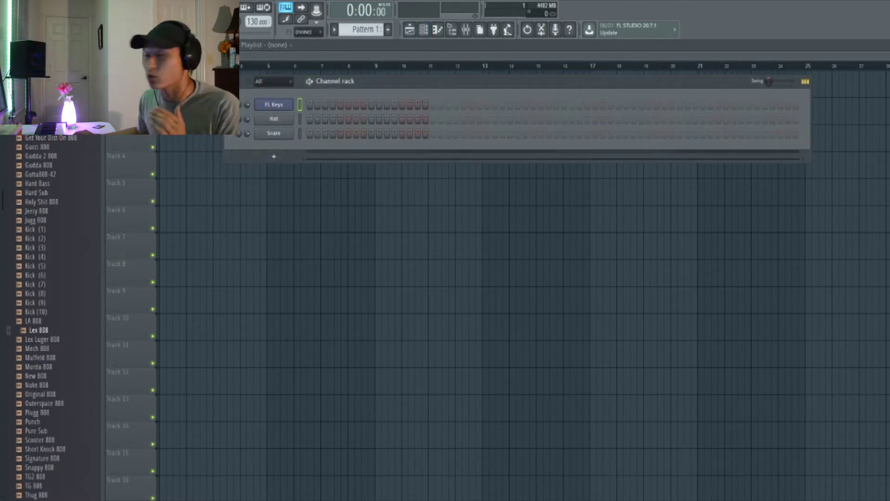
Step: Open the FL Keys piano roll and stamp a Minor pentatonic scale at its start with E5 as the root
left_click(437, 29)
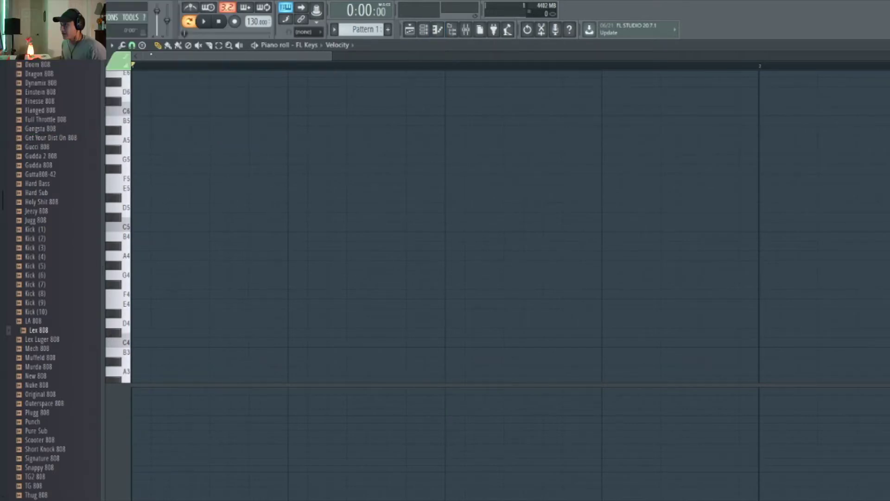
left_click(144, 46)
mouse_move(146, 49)
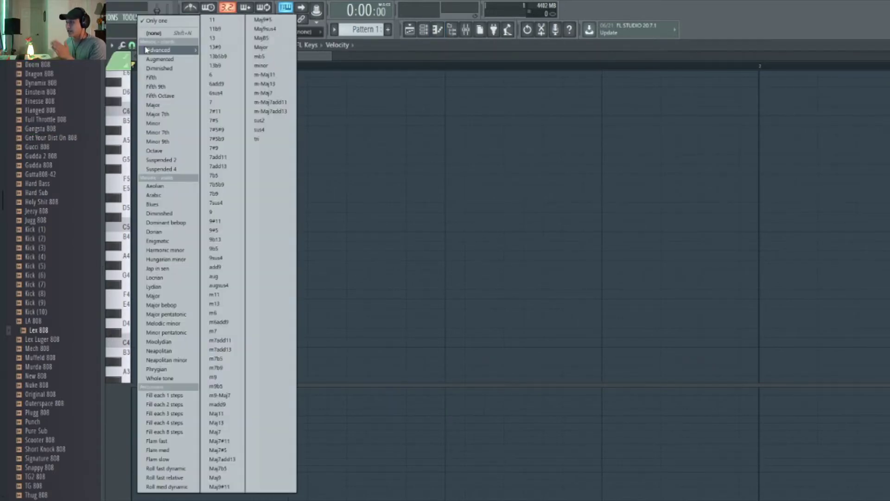
left_click(143, 46)
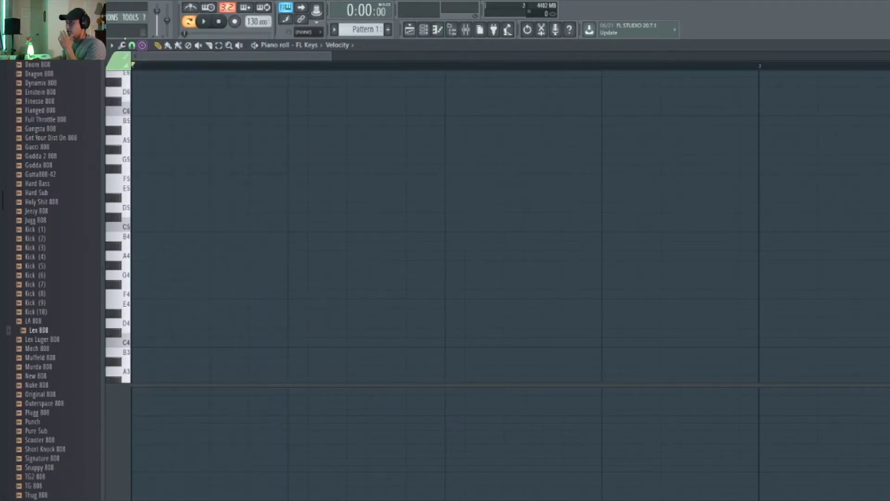
left_click(144, 47)
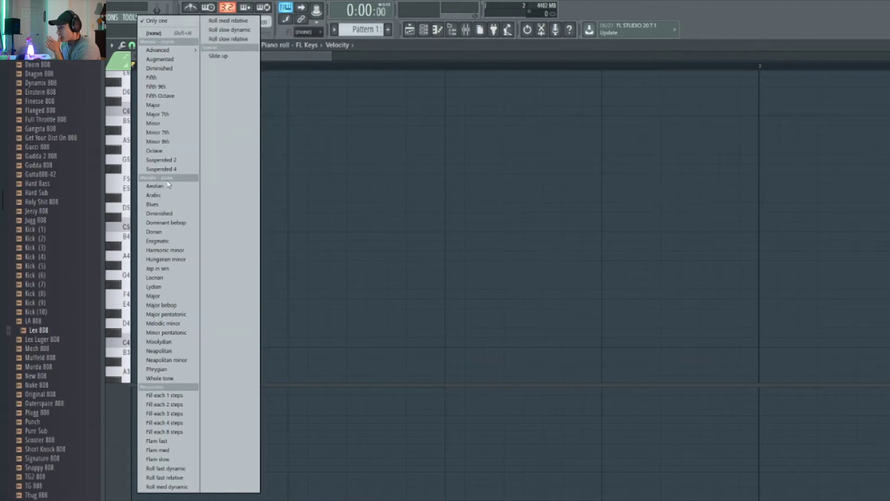
left_click(176, 334)
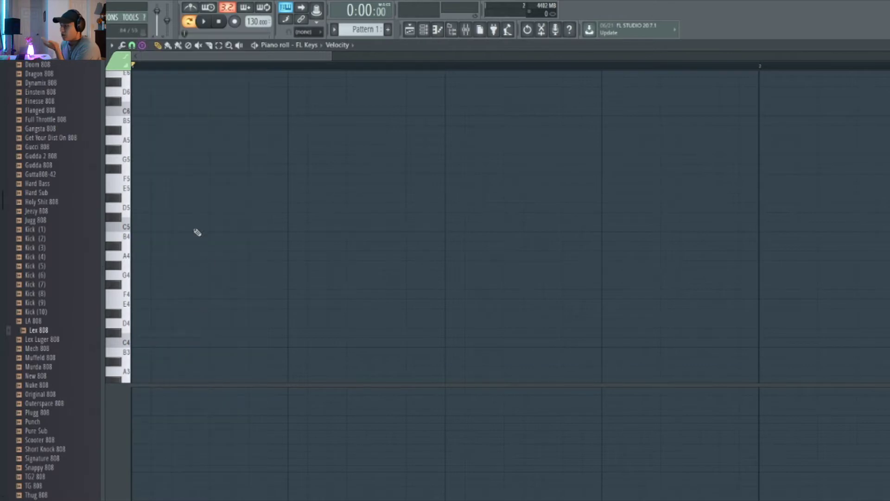
left_click(186, 192)
scroll(208, 209, "up", 3)
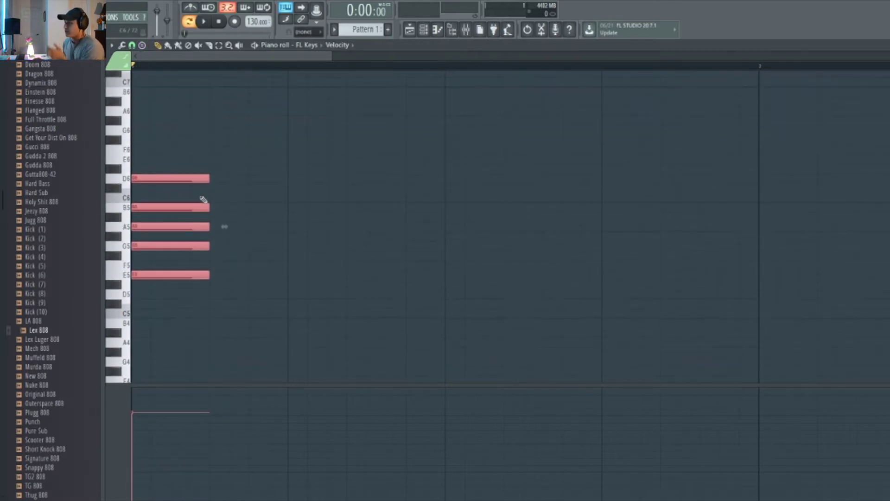
Step: Duplicate the stamped E minor pentatonic notes into the octaves above and below, covering E3 to D7, and play back the result
scroll(240, 144, "down", 3)
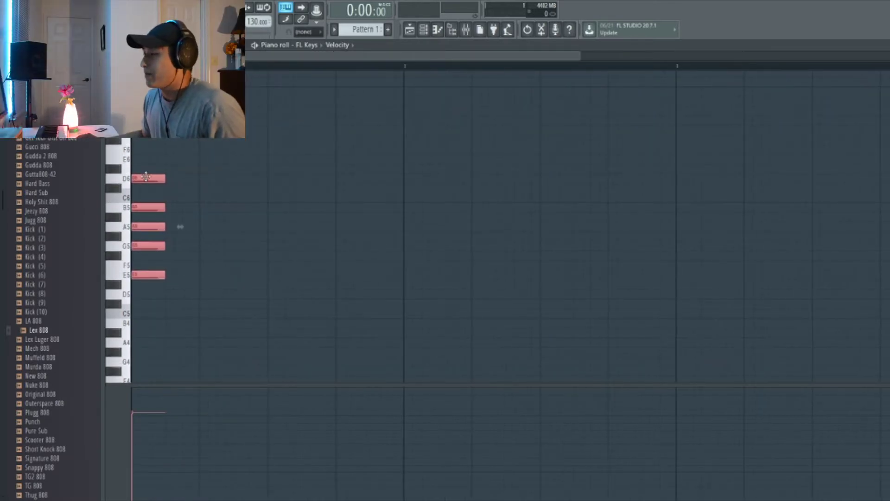
left_click_drag(146, 177, 147, 79)
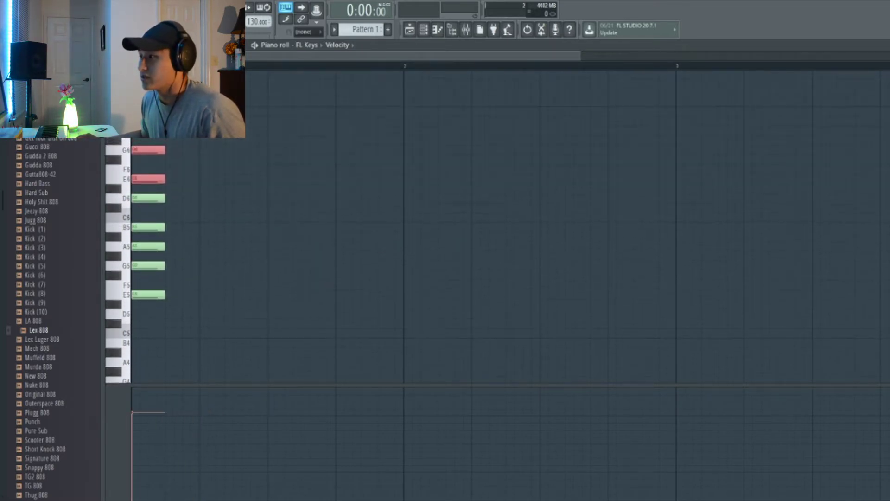
left_click_drag(207, 191, 131, 139)
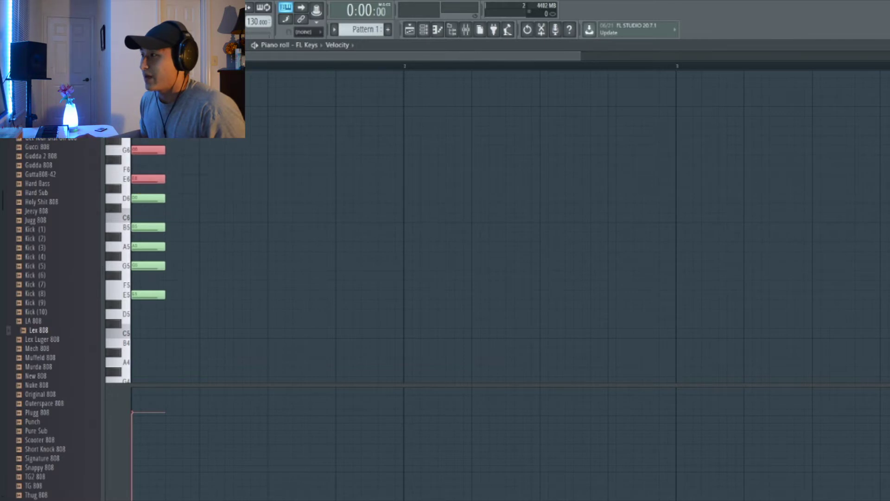
left_click_drag(201, 326, 131, 139)
left_click_drag(142, 79, 136, 183)
scroll(135, 370, "down", 2)
mouse_move(138, 339)
left_mouse_down()
mouse_move(144, 318)
mouse_move(146, 331)
left_mouse_up()
left_click(209, 305, "ctrl")
scroll(209, 302, "up", 5)
scroll(219, 286, "down", 2)
key("space")
key("space")
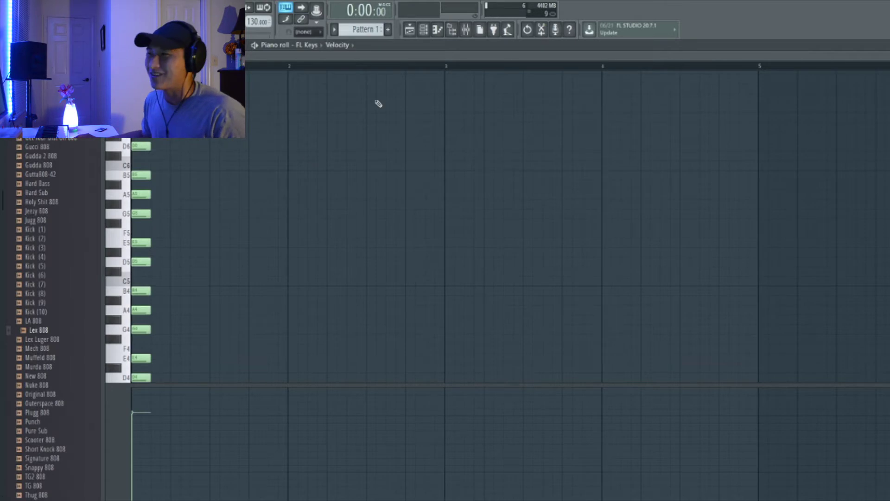
Step: Replace the FL Keys channel with a Sampler, keeping the scale notes
left_click(423, 30)
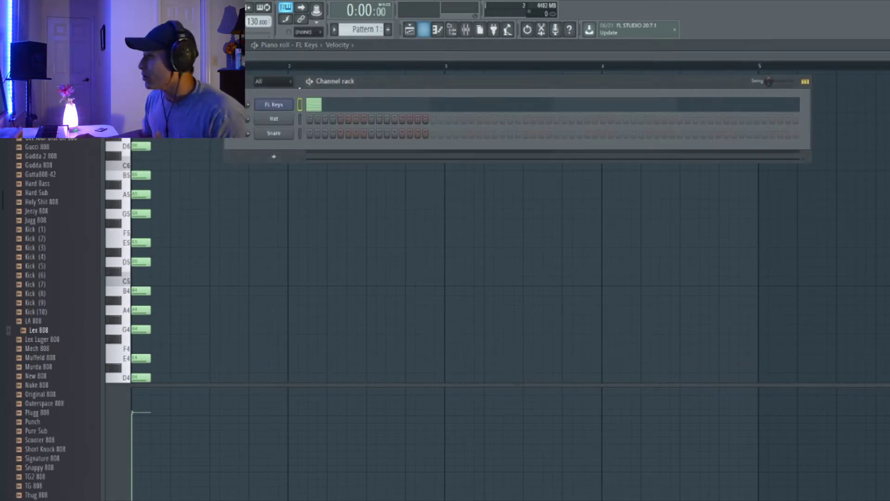
right_click(283, 106)
mouse_move(318, 152)
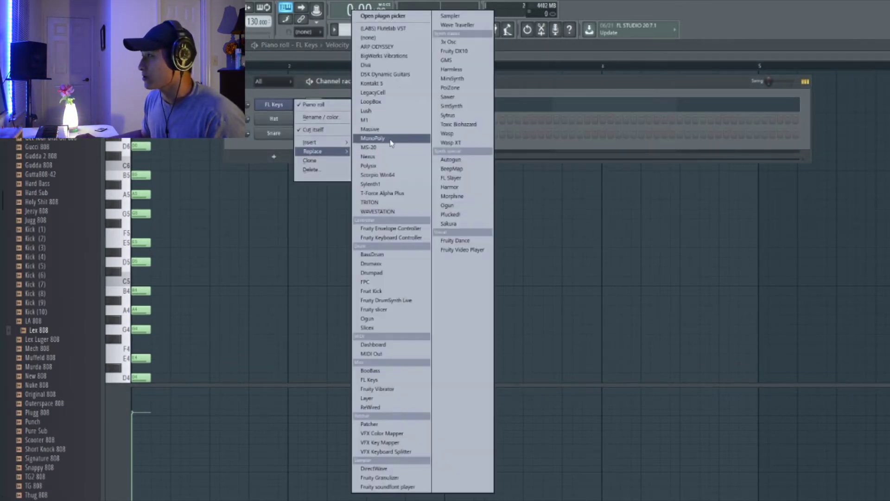
left_click(449, 16)
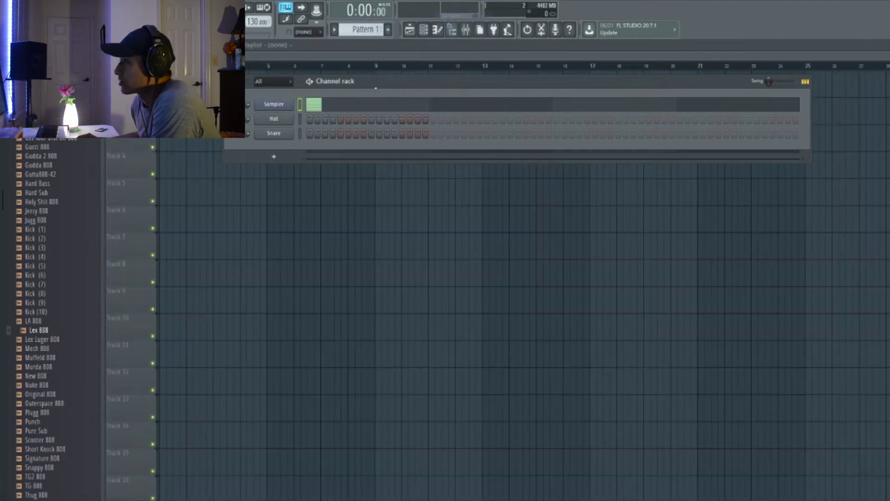
Step: Select all scale notes in the Sampler's piano roll, lengthen them to the start of bar 5, and clear the selection
left_click(319, 110)
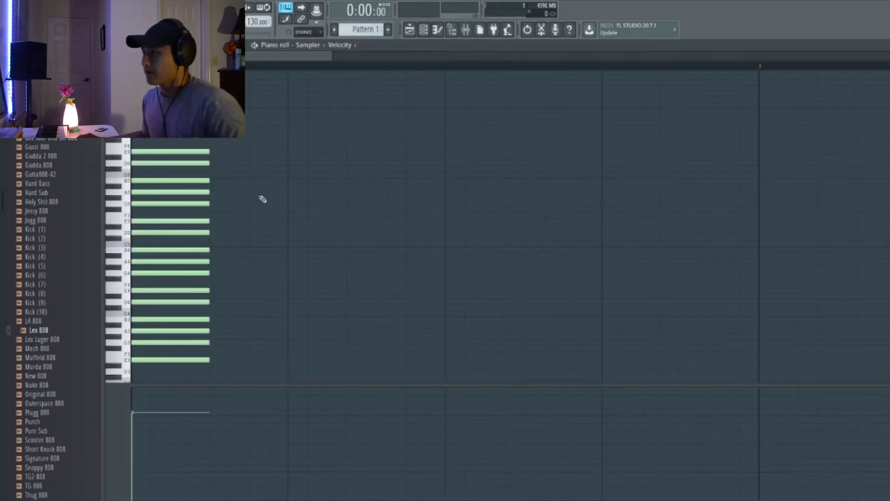
scroll(259, 174, "down", 3)
left_click_drag(180, 366, 160, 93)
scroll(172, 234, "up", 1)
left_click_drag(172, 237, 798, 237)
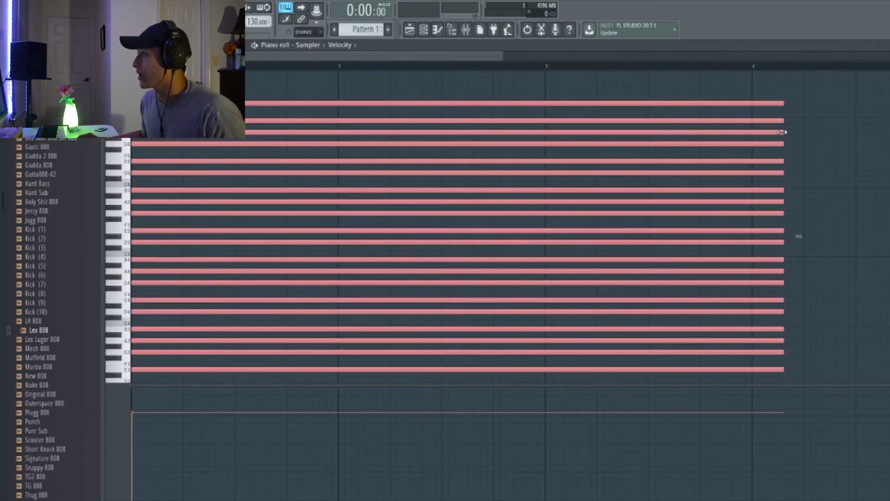
scroll(783, 131, "down", 1)
left_click_drag(668, 106, 805, 118)
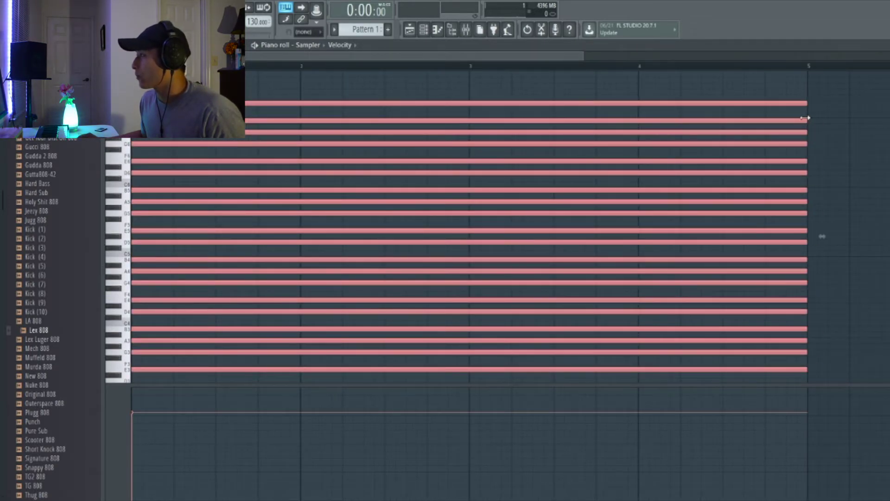
left_click(840, 104)
scroll(817, 112, "down", 3)
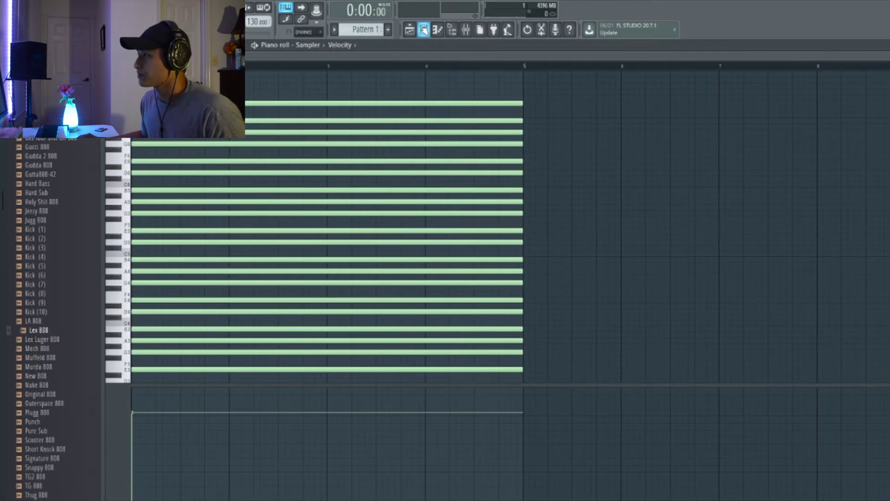
Step: Replace the Hat channel with the Sakura instrument and reposition its plugin window
left_click(425, 29)
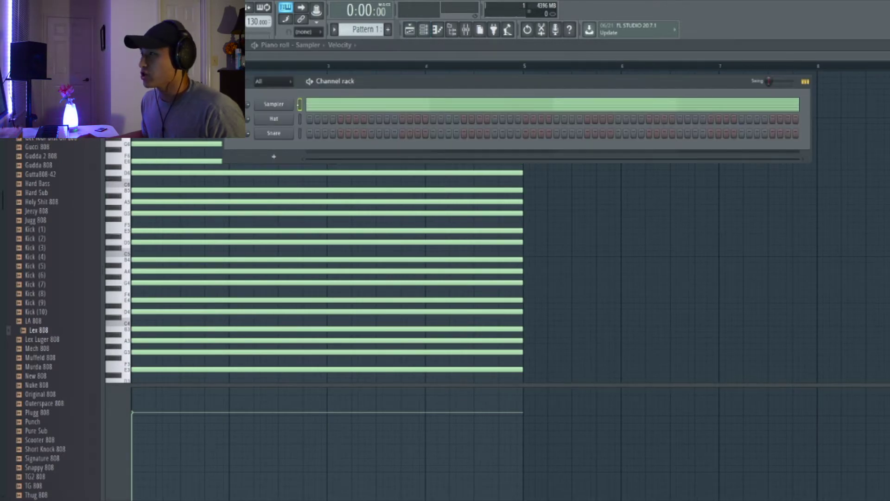
right_click(274, 120)
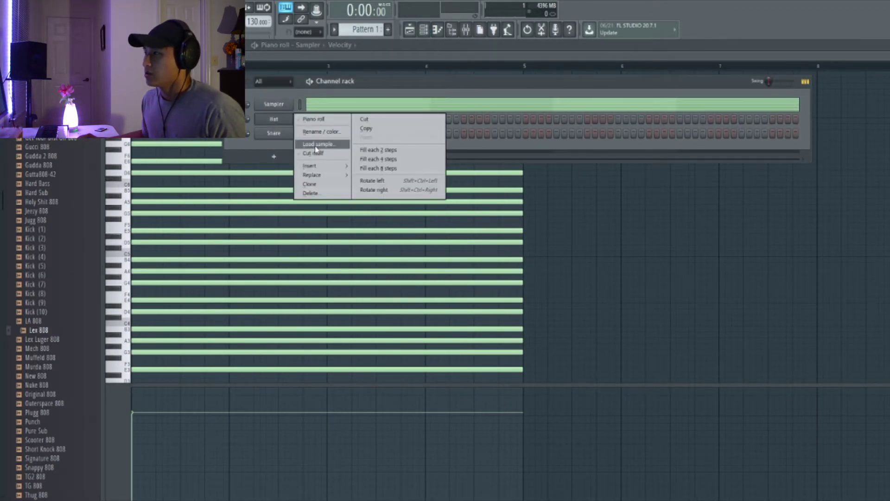
mouse_move(330, 182)
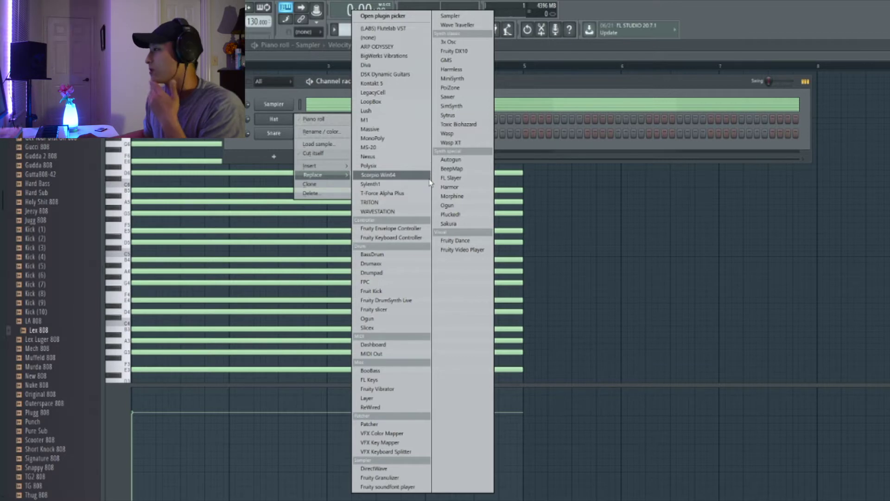
left_click(448, 223)
left_click_drag(380, 140, 376, 84)
Step: Load the preset PL Touch Of The Orient from Sakura's Sonic Haiku Bank, and close the preset library and plugin window
left_click(356, 130)
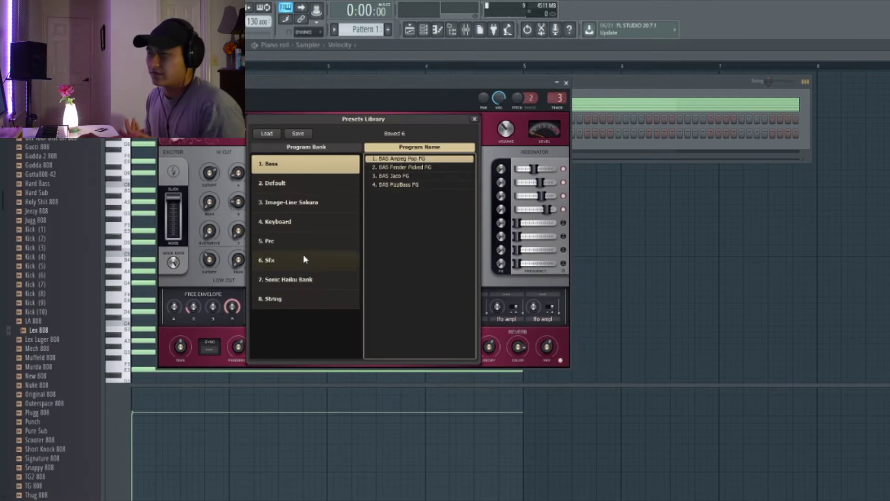
left_click(299, 204)
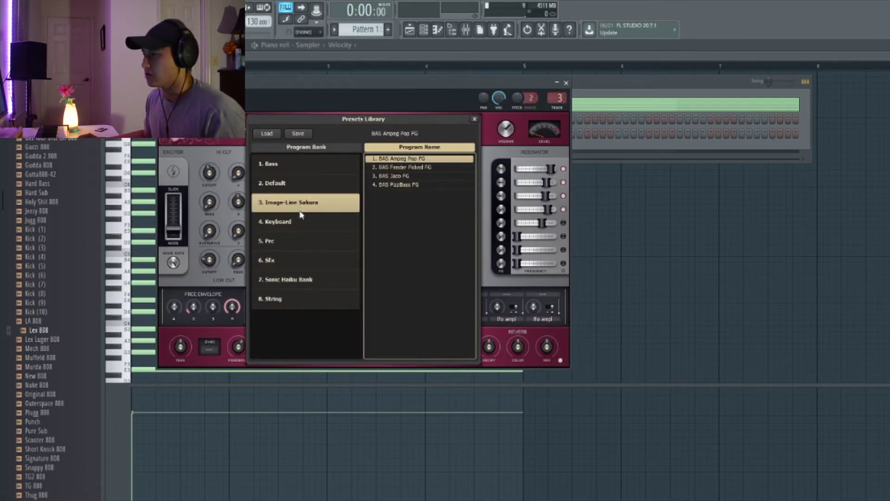
left_click(298, 183)
left_click(298, 279)
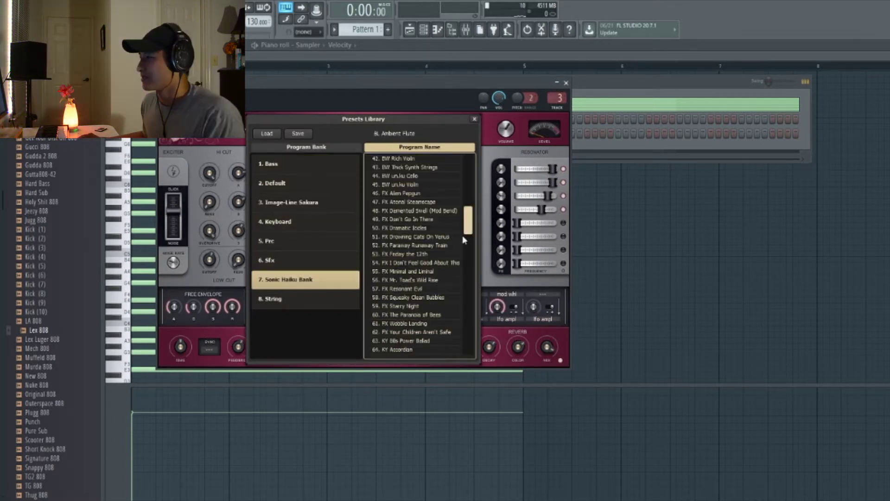
left_click_drag(469, 246, 470, 310)
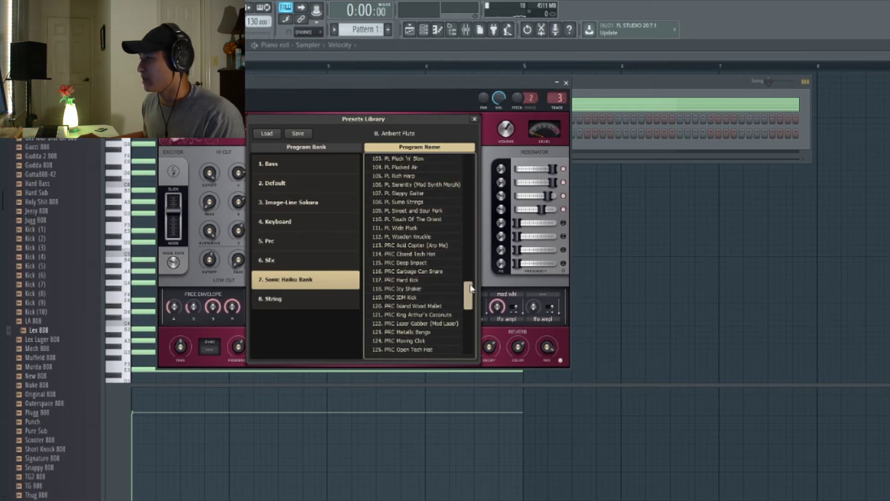
left_click(436, 228)
left_click(440, 219)
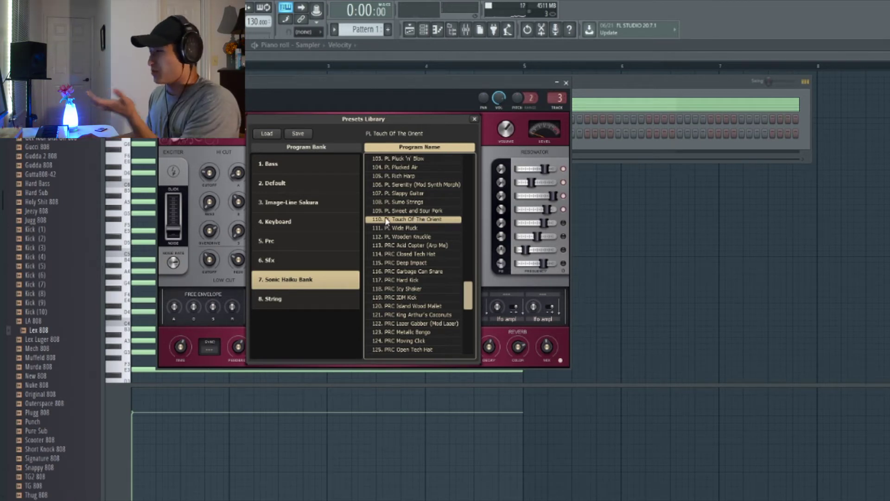
left_click(474, 120)
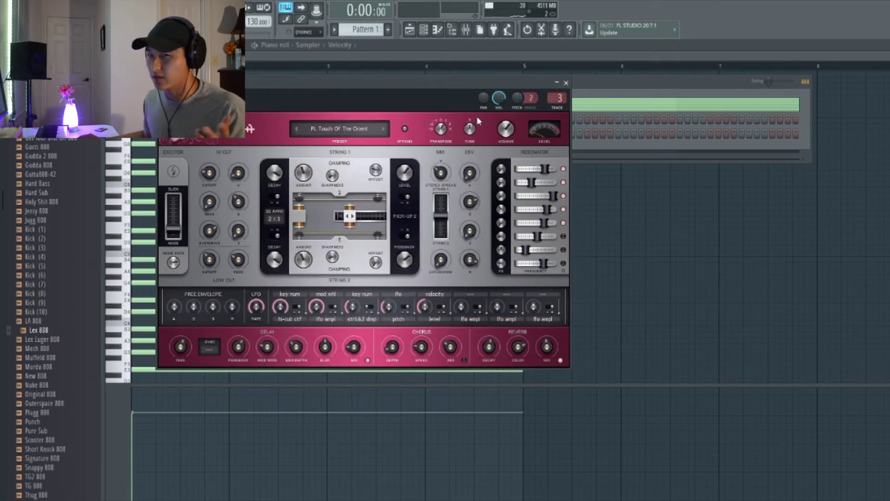
left_click(566, 84)
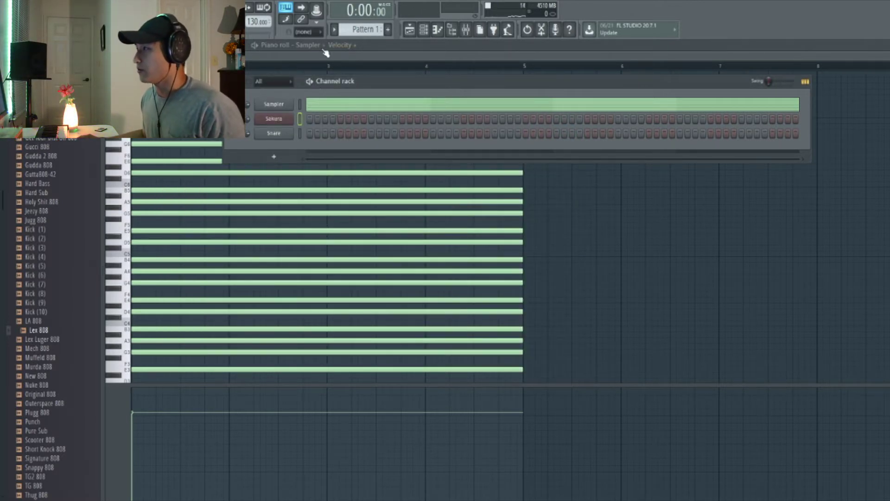
Step: Switch the piano roll to the Sakura channel and bring the ghosted scale notes into view
left_click(310, 46)
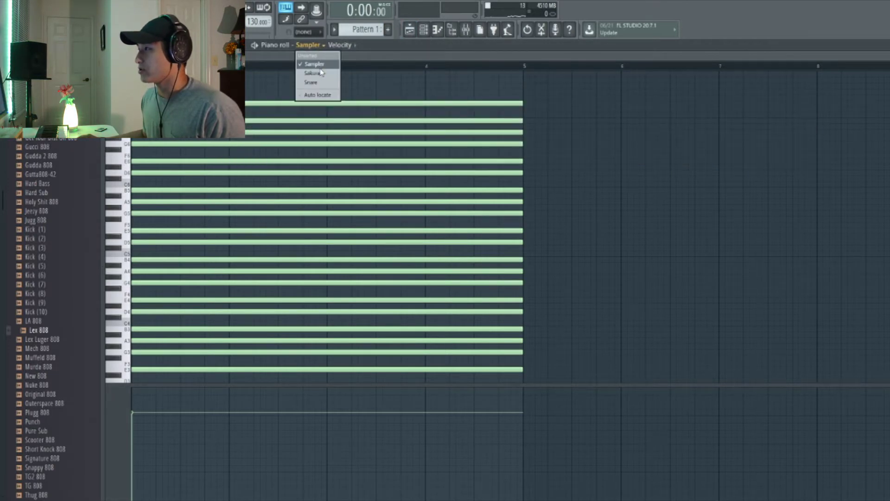
left_click(325, 72)
scroll(208, 252, "up", 5)
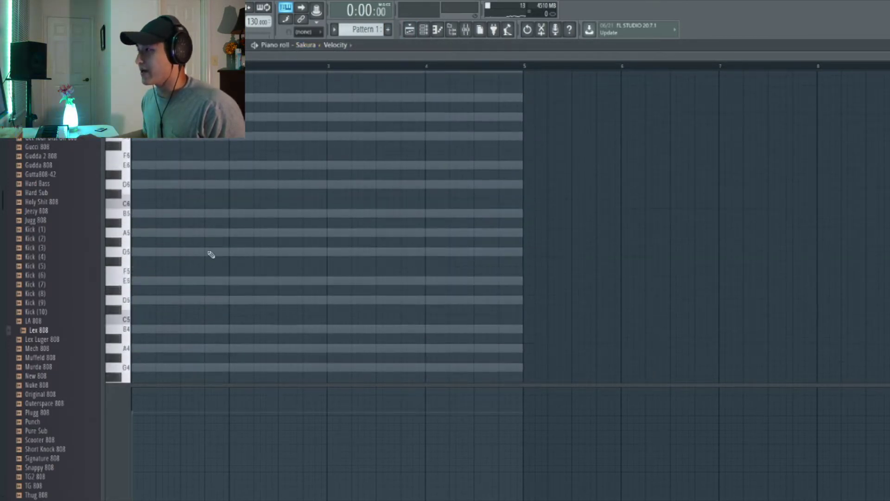
scroll(175, 225, "down", 5)
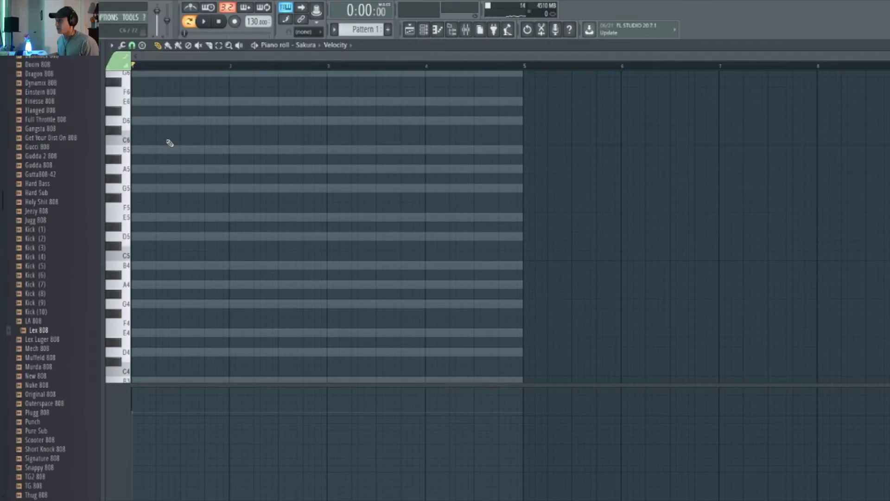
Step: Turn the piano roll's Ghost channels helper off and back on to compare the view
left_click(112, 45)
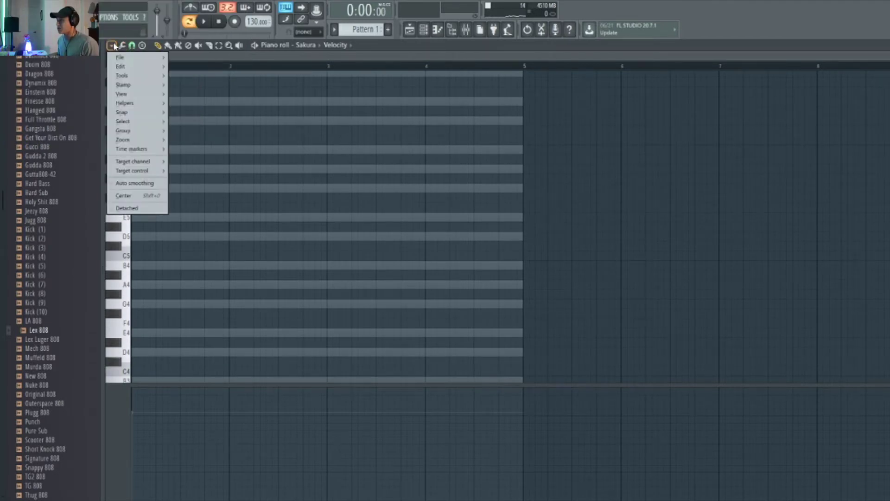
mouse_move(141, 78)
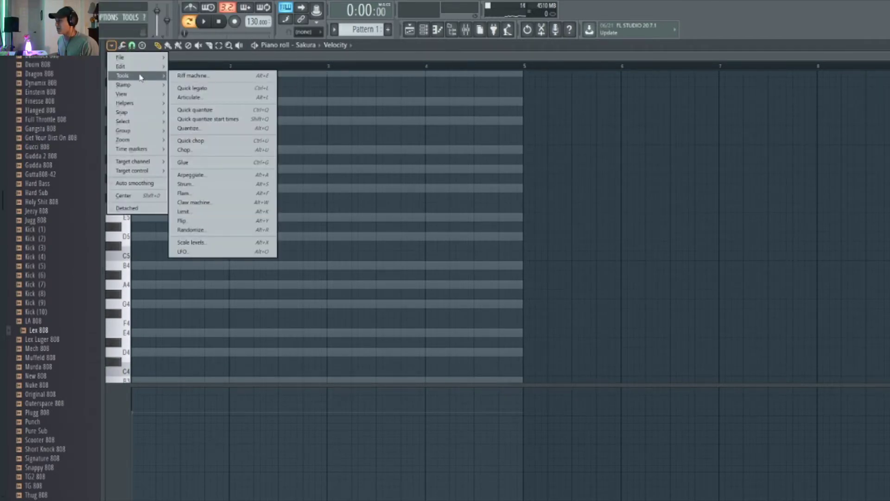
mouse_move(143, 97)
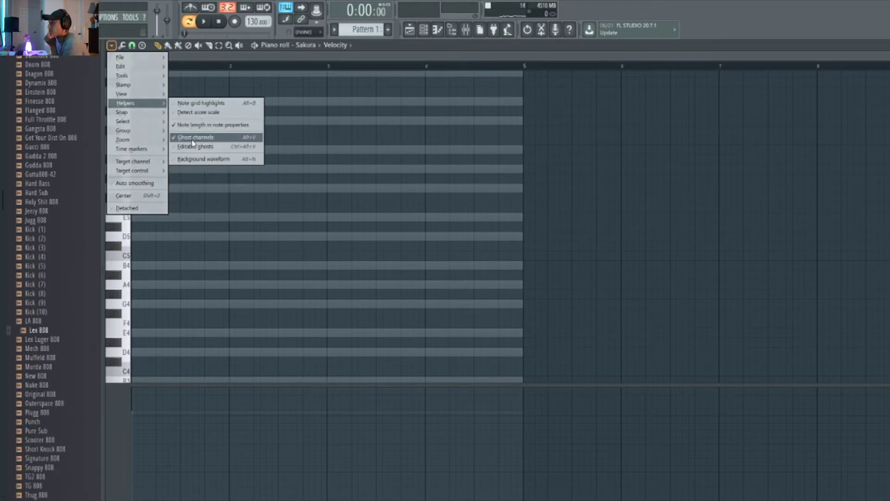
left_click(194, 137)
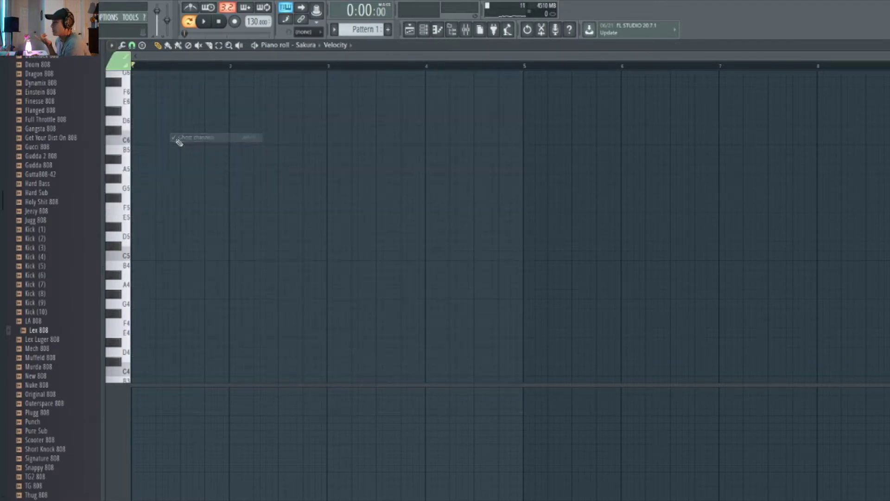
left_click(111, 45)
mouse_move(149, 106)
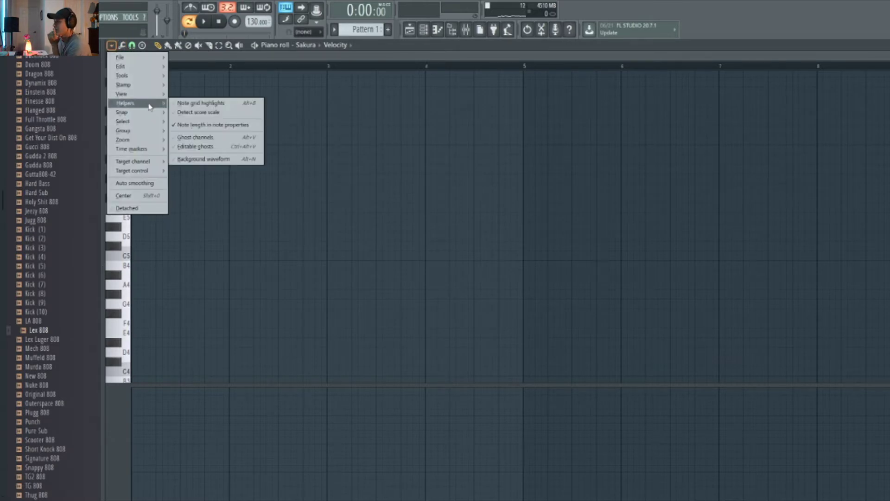
left_click(195, 137)
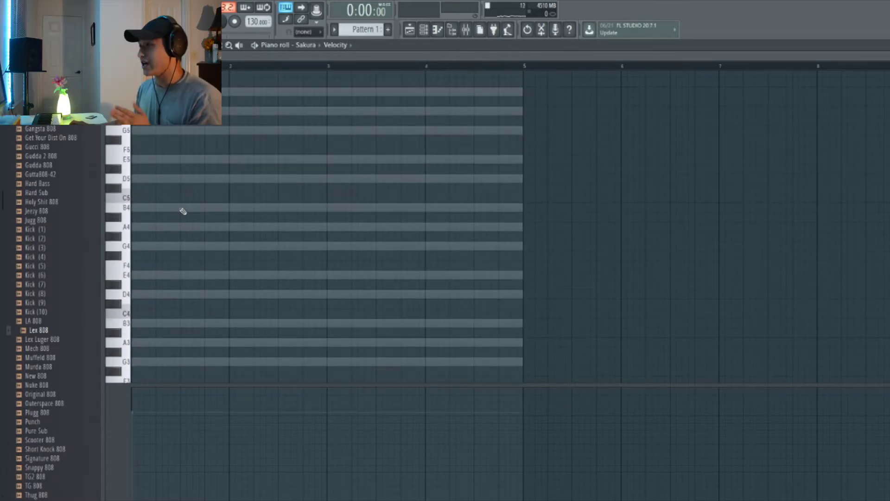
scroll(206, 209, "down", 5)
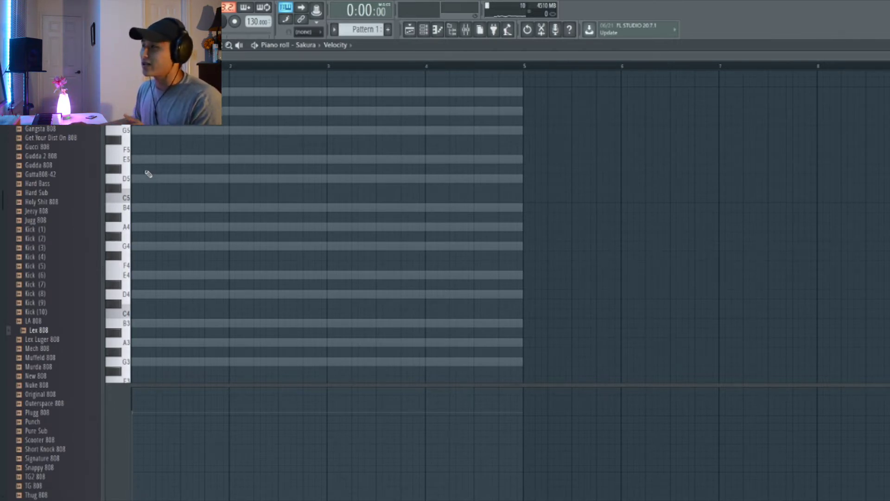
scroll(153, 174, "down", 4)
scroll(153, 171, "up", 8)
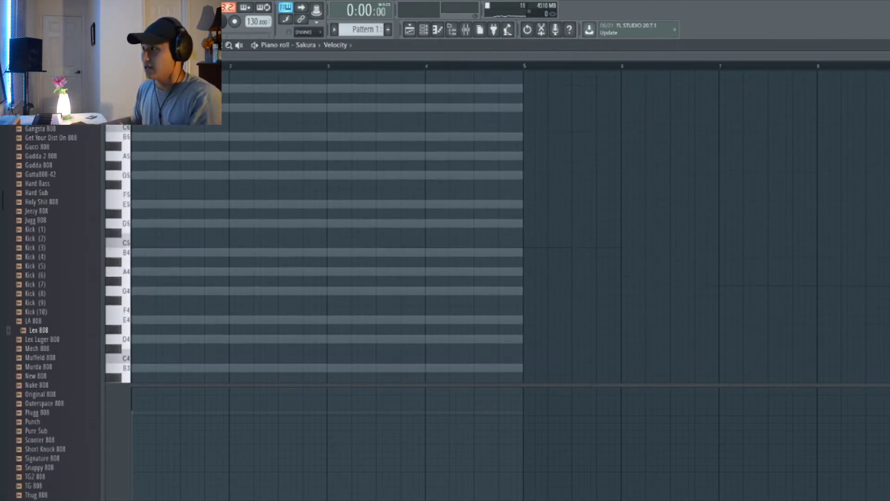
left_click(154, 102)
left_click(154, 82)
right_click(153, 82)
right_click(153, 101)
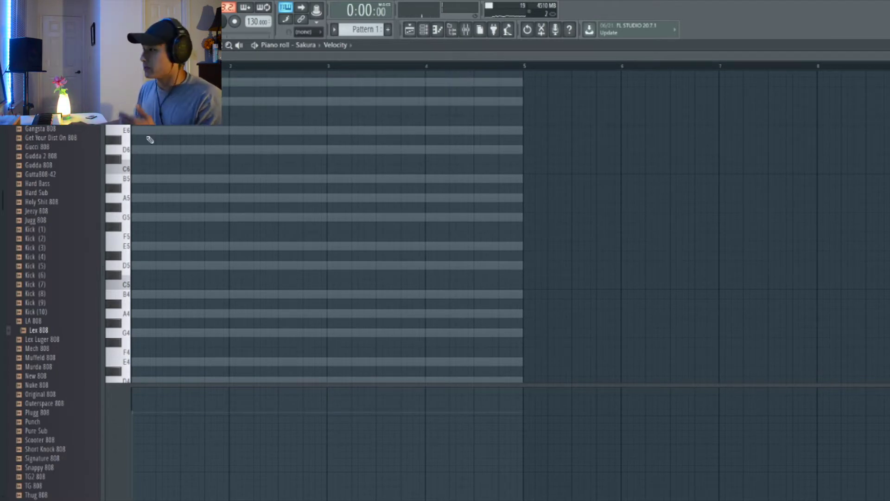
Step: Place an E5 note at the start of bar 1, shorten it to one beat, and preview it
scroll(144, 240, "down", 2)
left_click(139, 217)
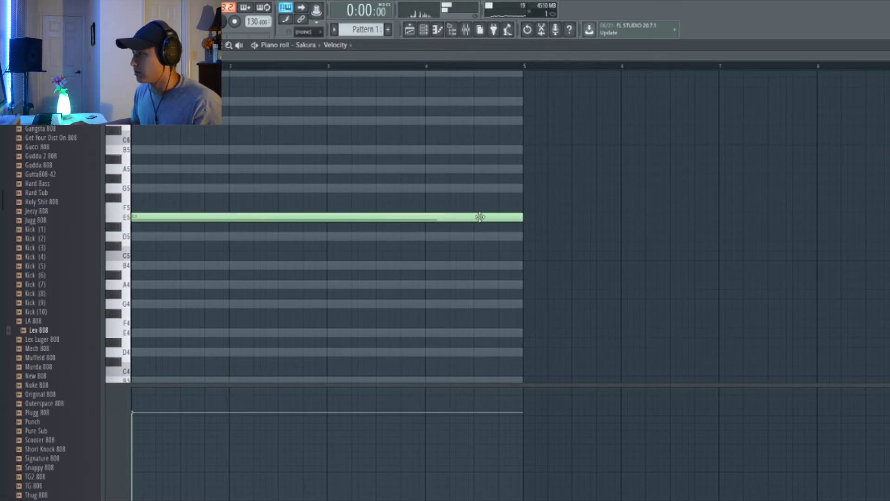
left_click_drag(520, 215, 131, 225)
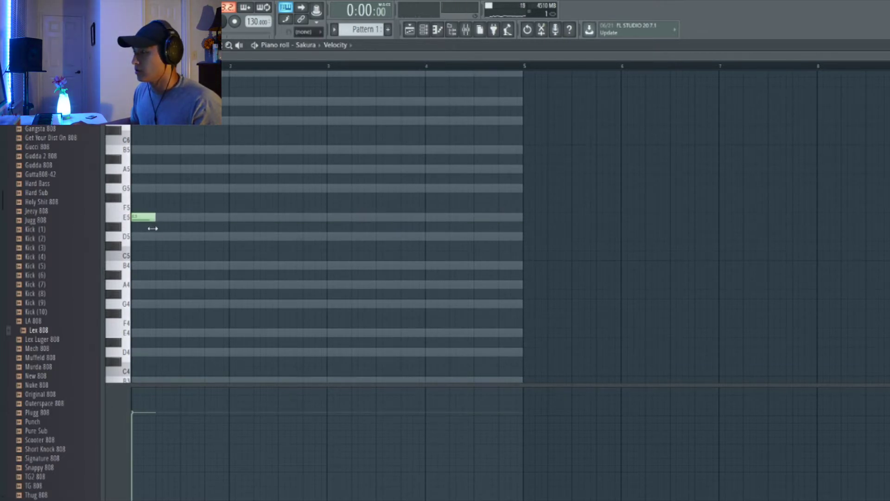
key("space")
key("space")
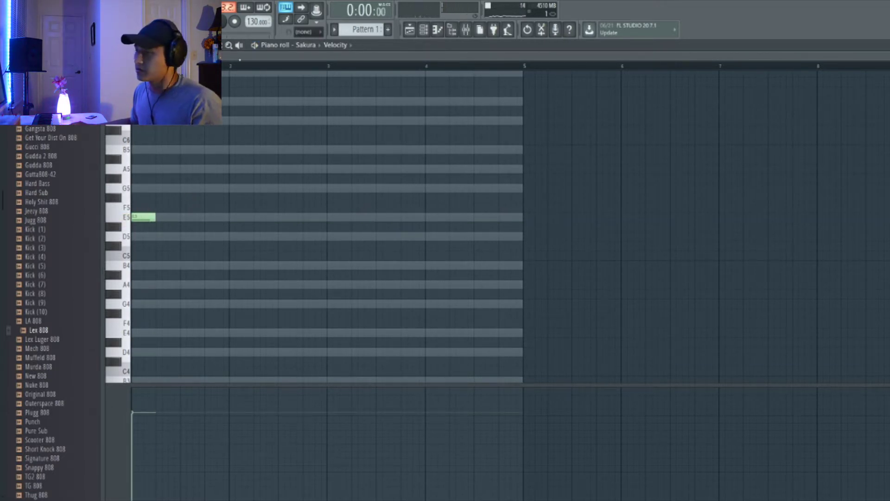
key("space")
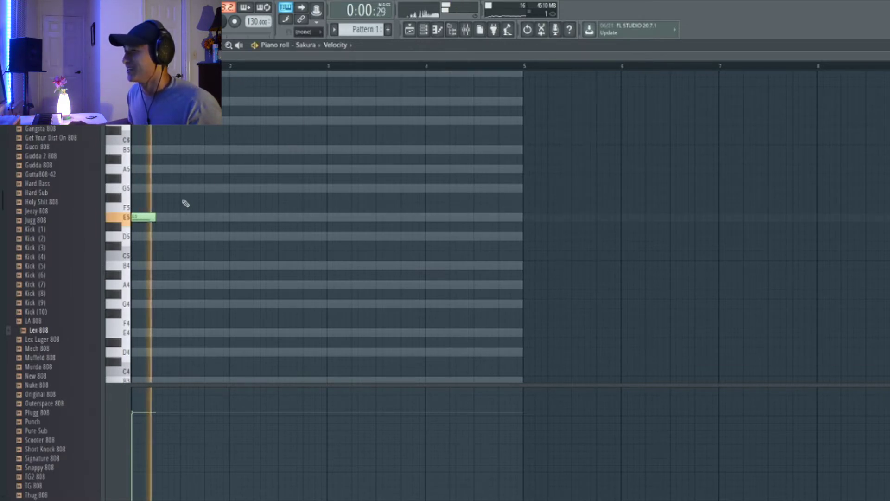
scroll(187, 202, "up", 2)
key("space")
Step: Add consecutive one-beat notes G5, A5, B5 and D6, starting on the third beat of bar 1
left_click(186, 188)
left_click(218, 169)
left_click_drag(214, 165, 210, 165)
key("space")
left_click(251, 150)
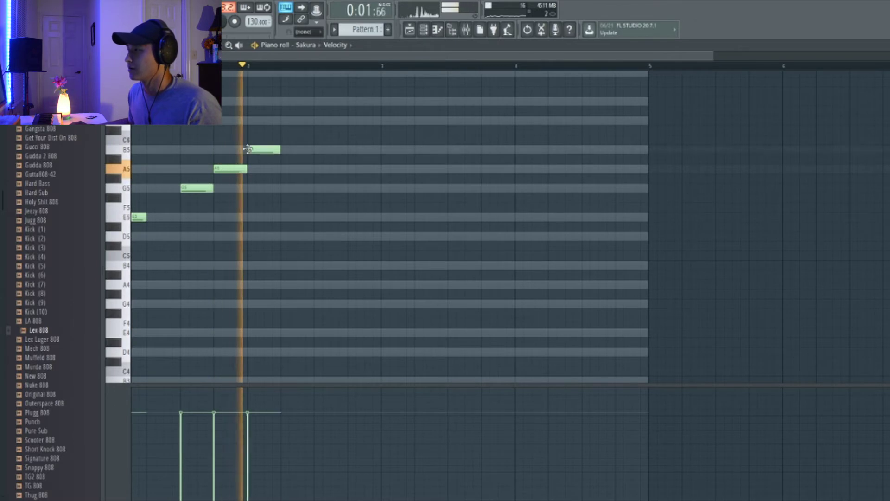
key("space")
left_click(288, 121)
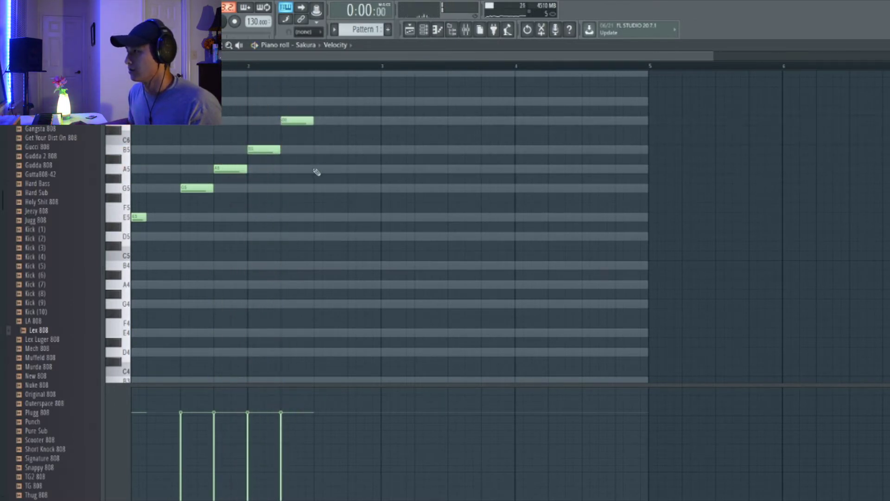
Step: Add overlapping one-beat notes A5, B5, E5, G5 and A5 at half-beat spacing from the third beat of bar 2
left_click(317, 169)
left_click(333, 150)
left_click(350, 218)
left_click(366, 188)
left_click(383, 169)
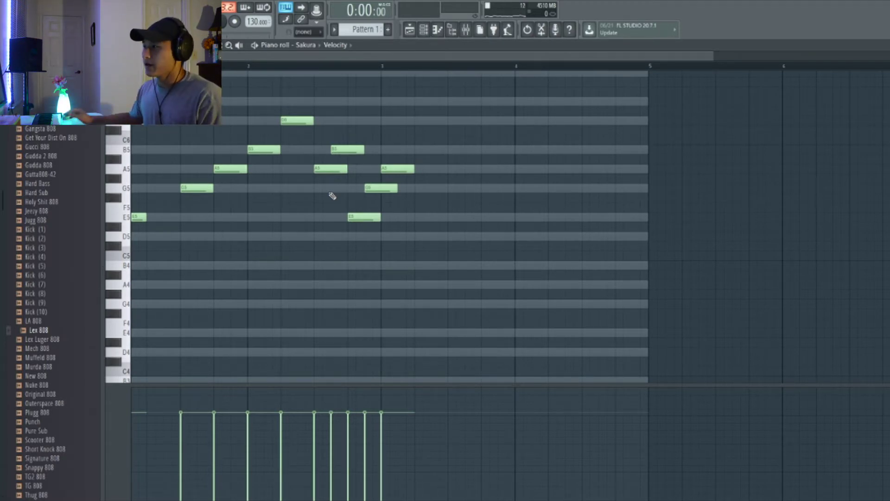
Step: Add B5 and D6 notes on the third and fourth beats of bar 3, and play back the melody
scroll(268, 257, "down", 2)
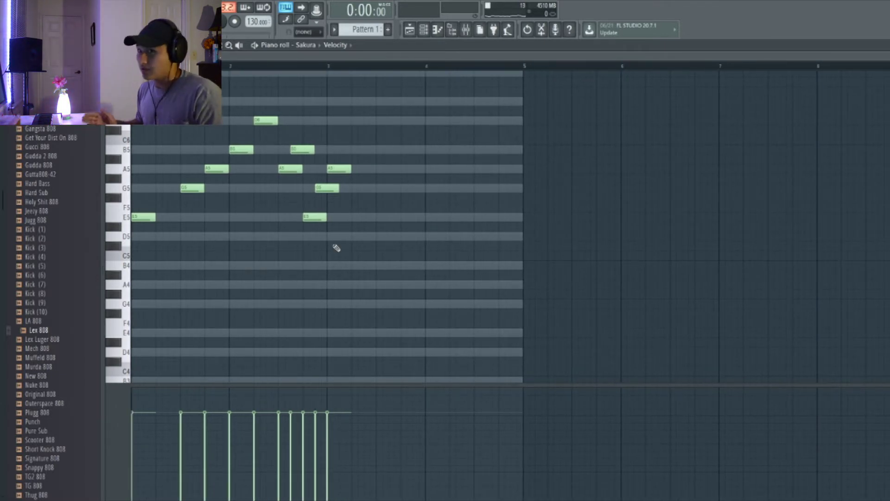
key("space")
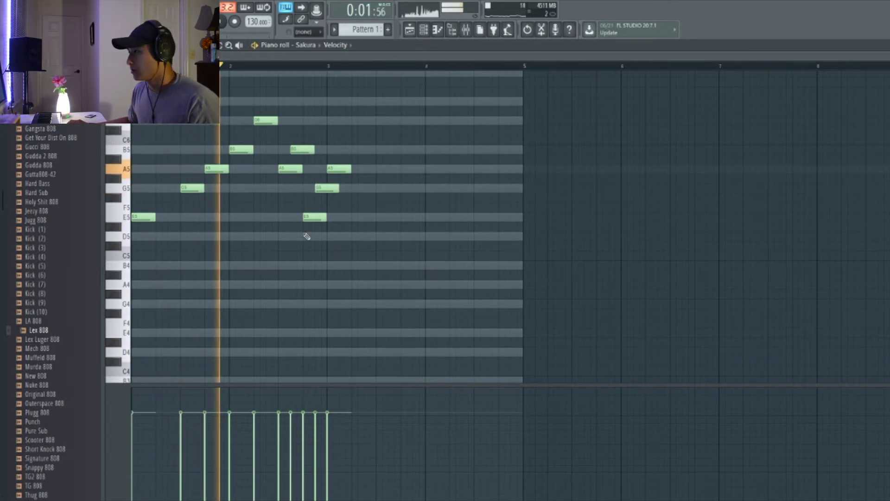
scroll(325, 231, "up", 2)
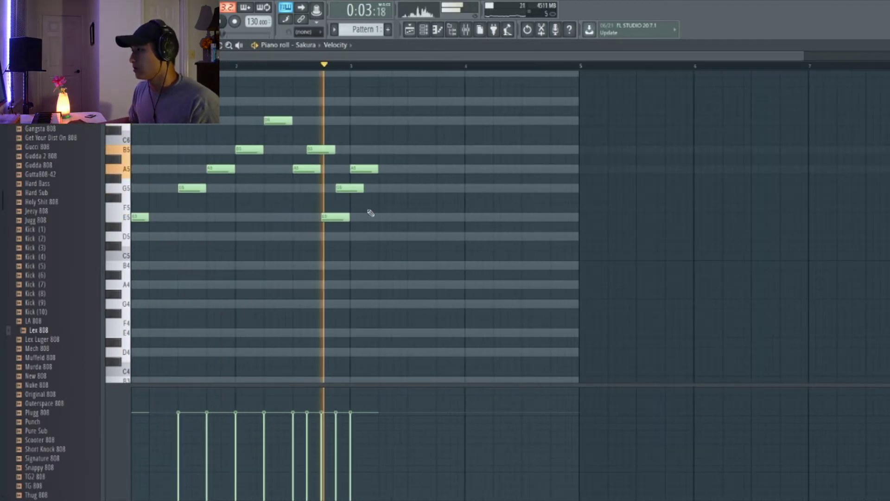
left_click(418, 149)
key("space")
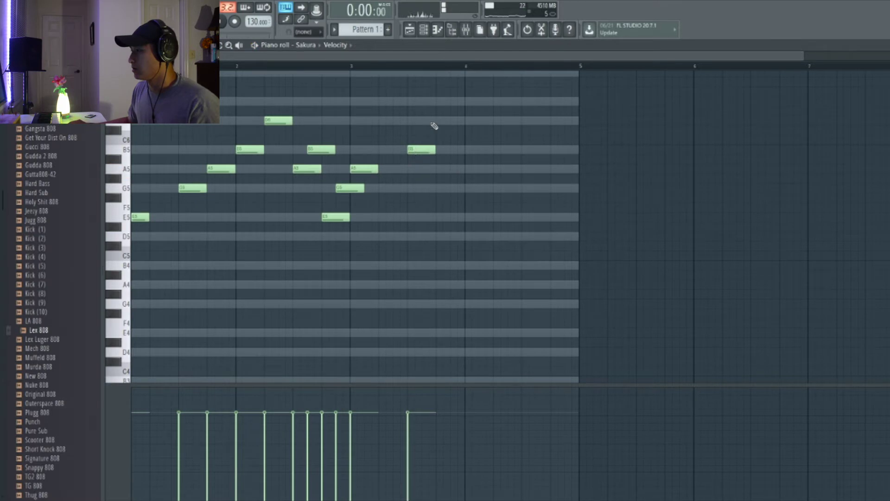
left_click(436, 120)
key("space")
scroll(358, 104, "down", 1)
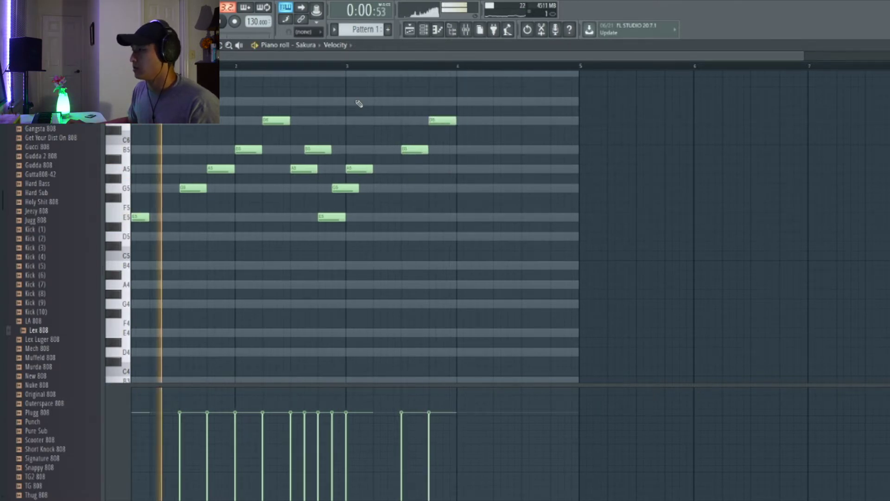
scroll(359, 104, "down", 1)
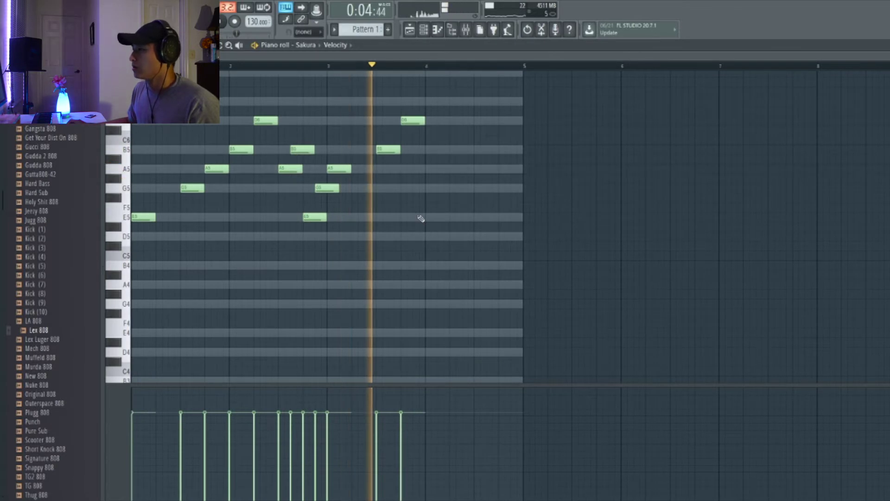
Step: Raise the last D6 note to E6, and add a B5 note at the start of bar 4
scroll(420, 219, "up", 2)
key("space")
left_click_drag(409, 118, 416, 100)
left_click(429, 172)
left_click_drag(428, 172, 432, 149)
scroll(479, 169, "down", 2)
key("space")
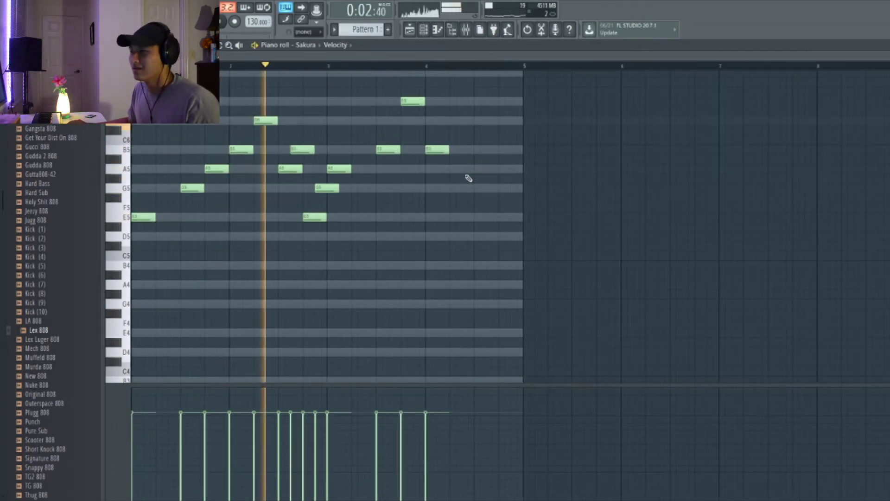
Step: Shorten the five overlapping notes so each ends before the next, and raise the B5 in bar 3 to D6
left_click_drag(273, 138, 363, 227)
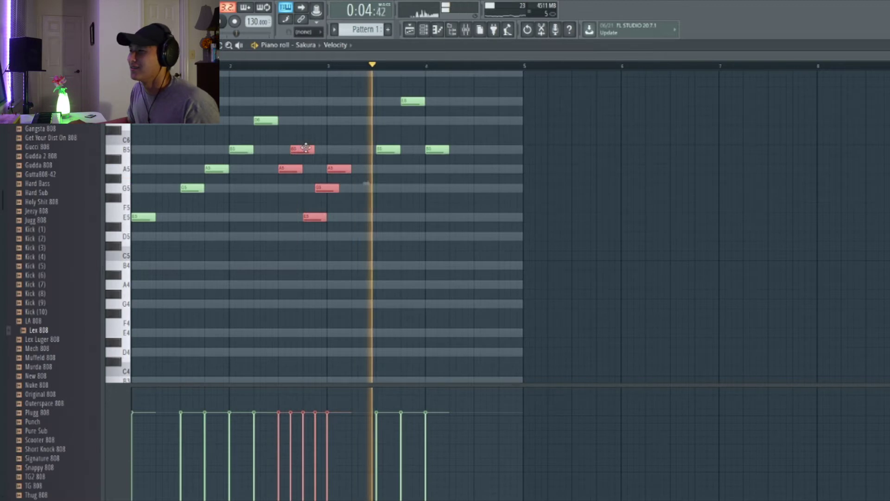
left_click_drag(310, 150, 299, 149)
key("space")
left_click_drag(382, 147, 382, 117)
key("space")
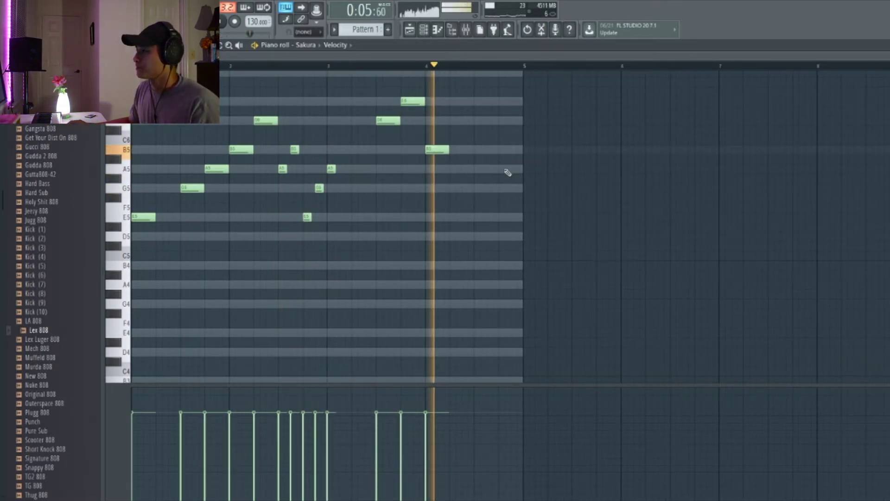
key("space")
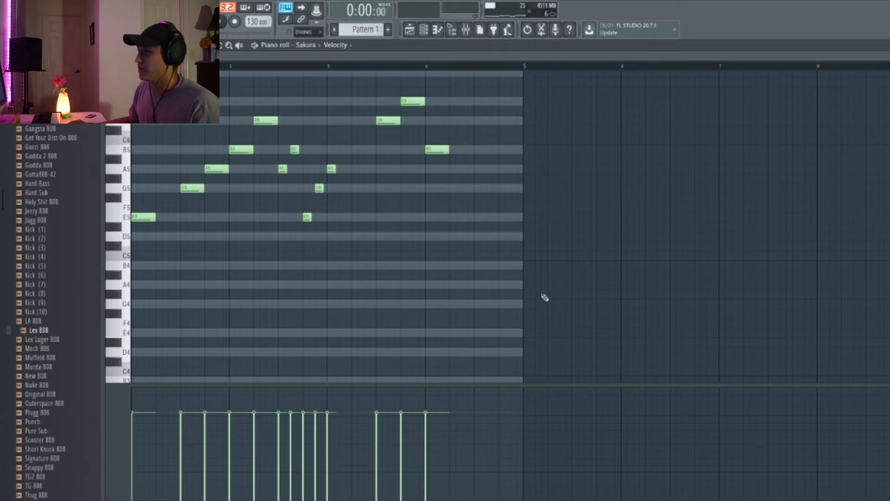
Step: Lengthen all the Sampler's scale notes to the start of bar 9, and return the piano roll to Sakura
right_click(413, 185)
right_click(413, 184)
scroll(418, 200, "down", 3)
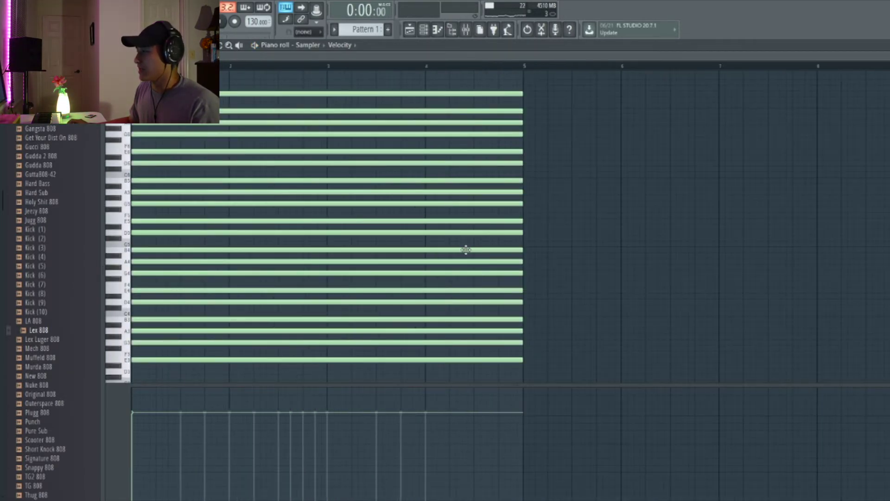
left_click_drag(523, 253, 874, 123)
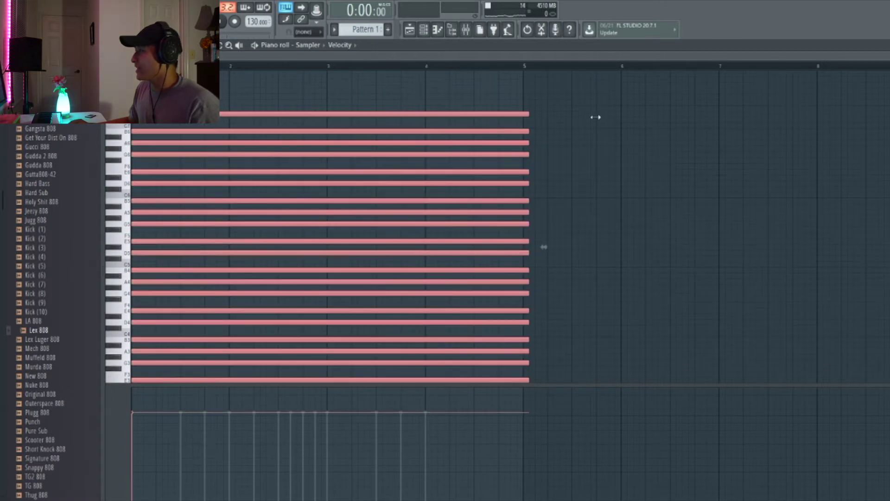
key("ctrl+d")
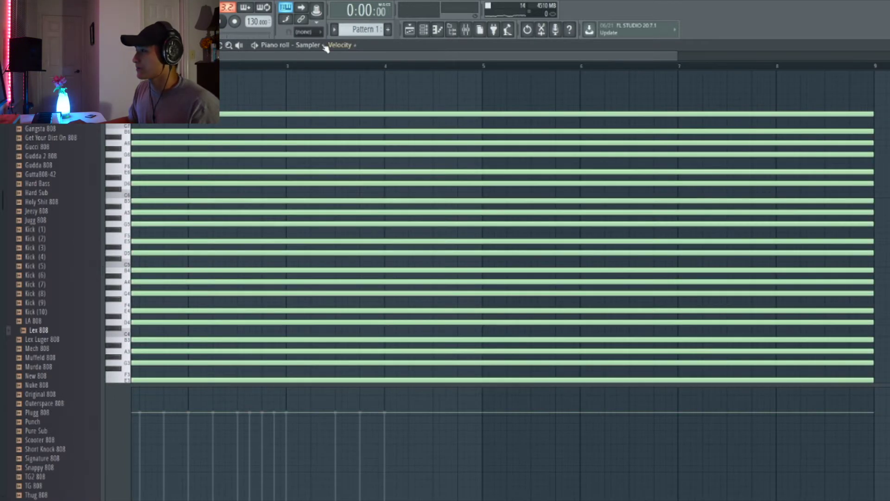
left_click(324, 45)
left_click(313, 75)
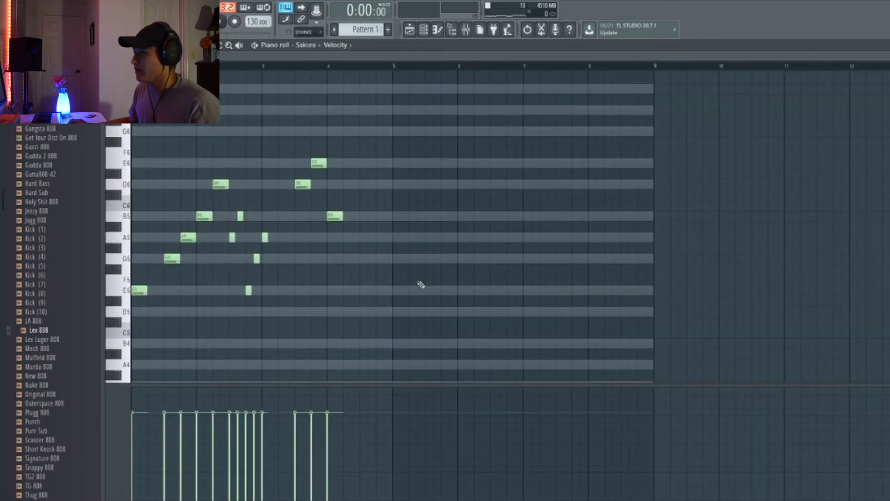
Step: Play back the Sakura melody over the extended scale guide to review the phrase
key("space")
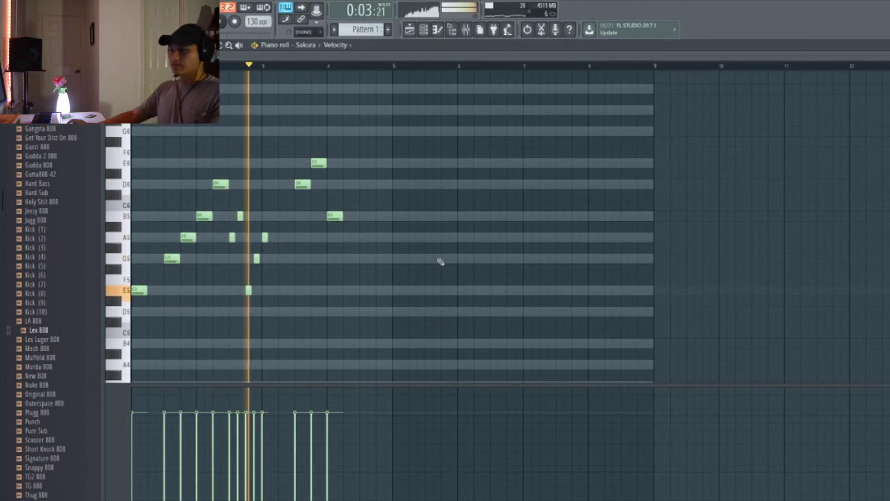
key("space")
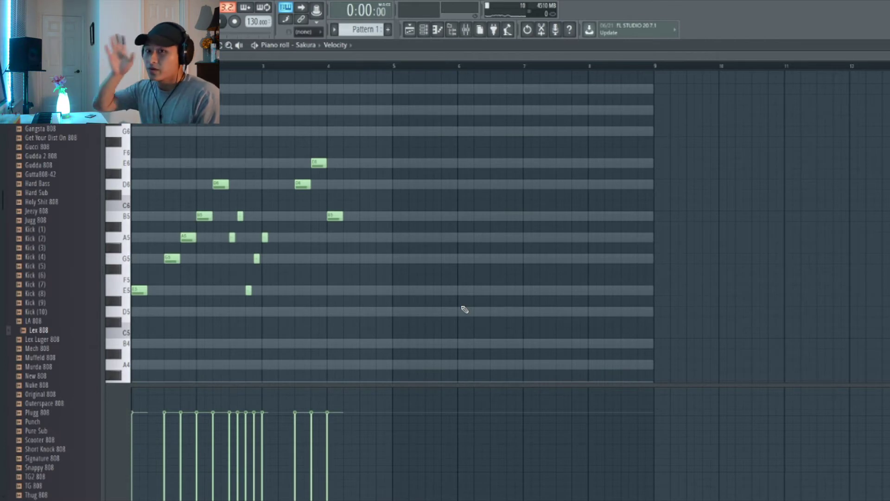
key("space")
key("space")
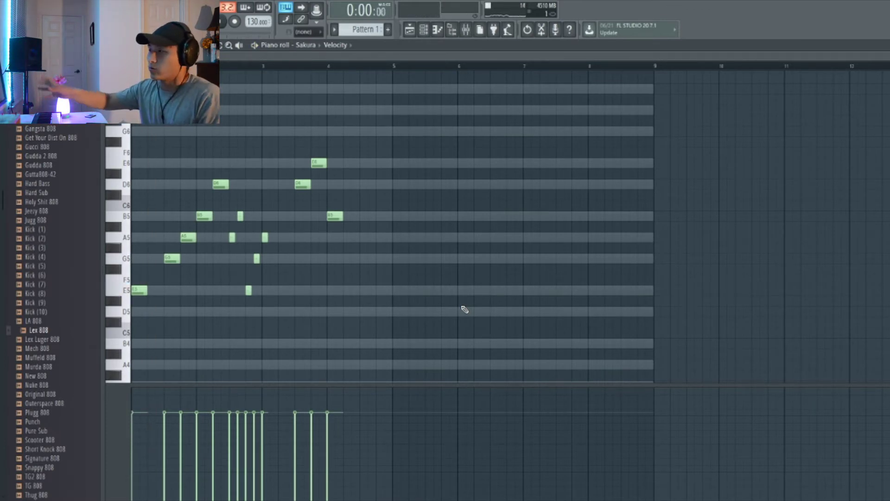
key("space")
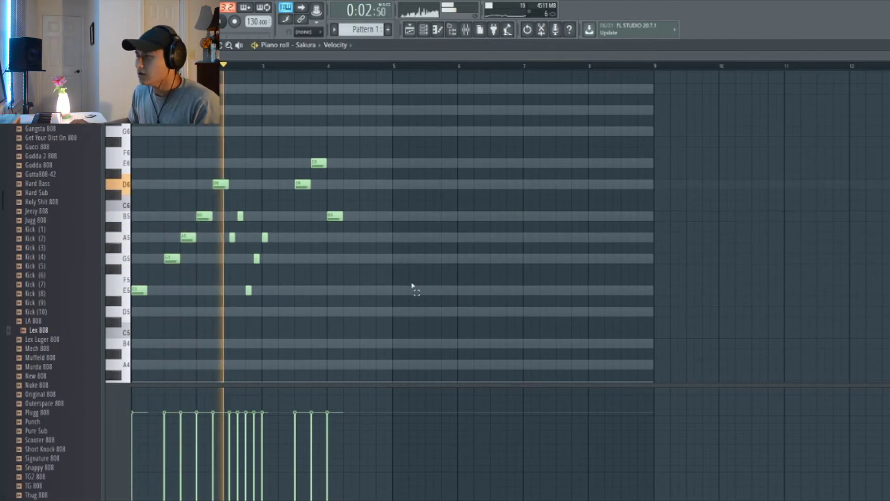
scroll(308, 293, "up", 2)
scroll(310, 292, "down", 2)
scroll(333, 286, "up", 1)
scroll(353, 279, "up", 1)
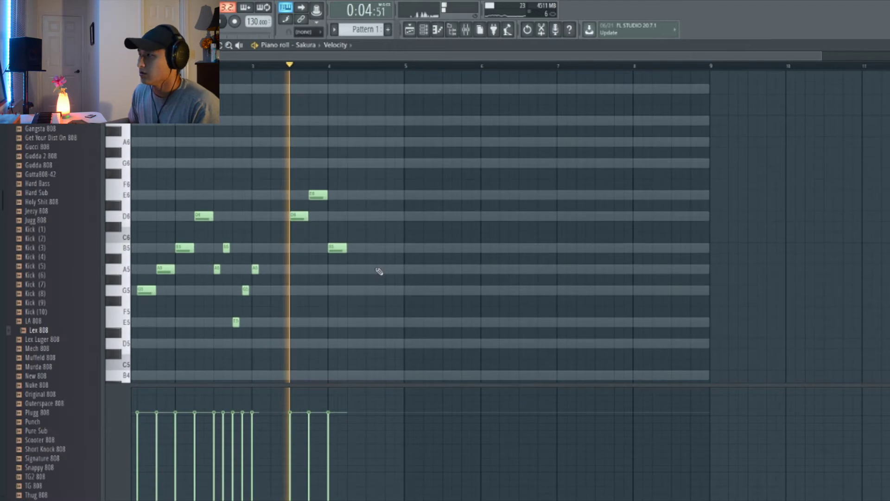
Step: Stop playback, set the playback position to bar 5, and add an E6 note at the start of bar 5
scroll(379, 272, "down", 1)
scroll(379, 272, "down", 4)
key("space")
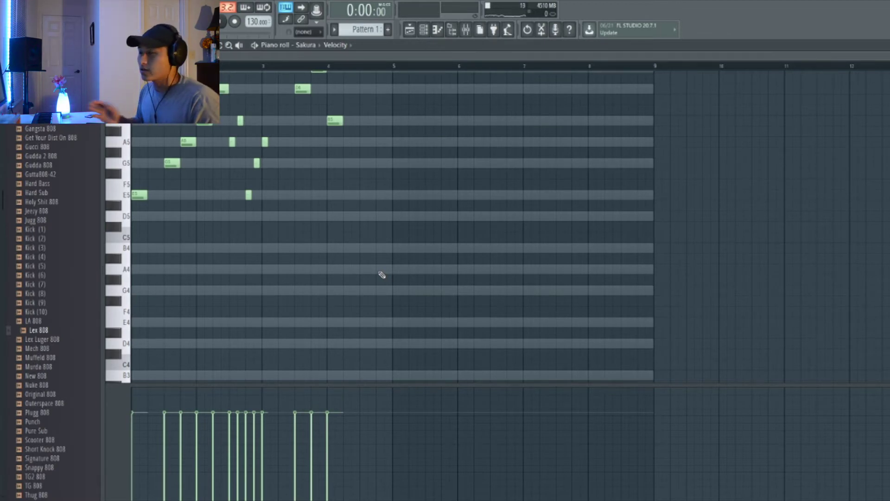
scroll(382, 273, "up", 1)
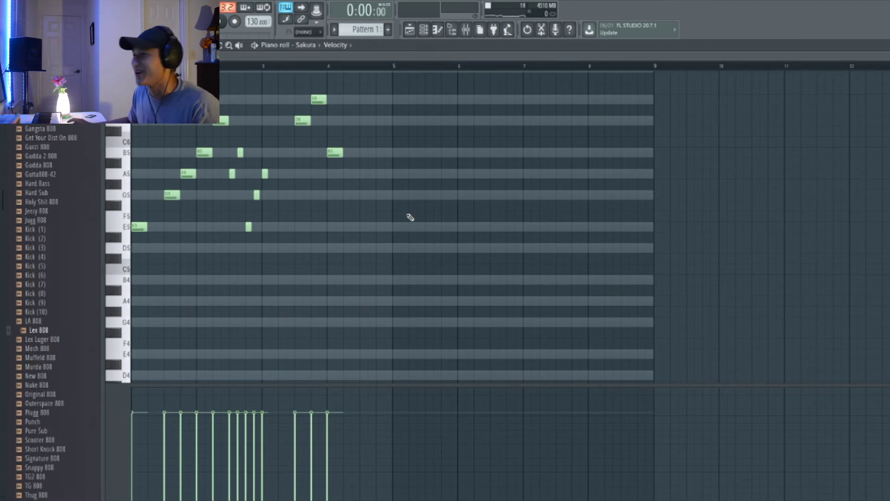
key("space")
scroll(394, 162, "up", 1)
left_click(392, 65)
scroll(417, 221, "up", 1)
key("space")
left_click(386, 131)
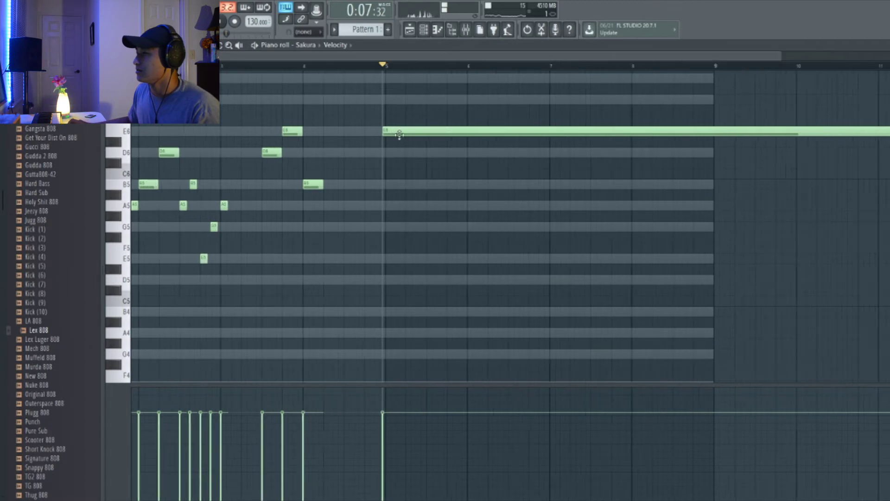
Step: Shorten the E6 note in bar 5 to about one beat
scroll(399, 135, "down", 2)
left_click_drag(721, 129, 352, 171)
scroll(350, 167, "up", 2)
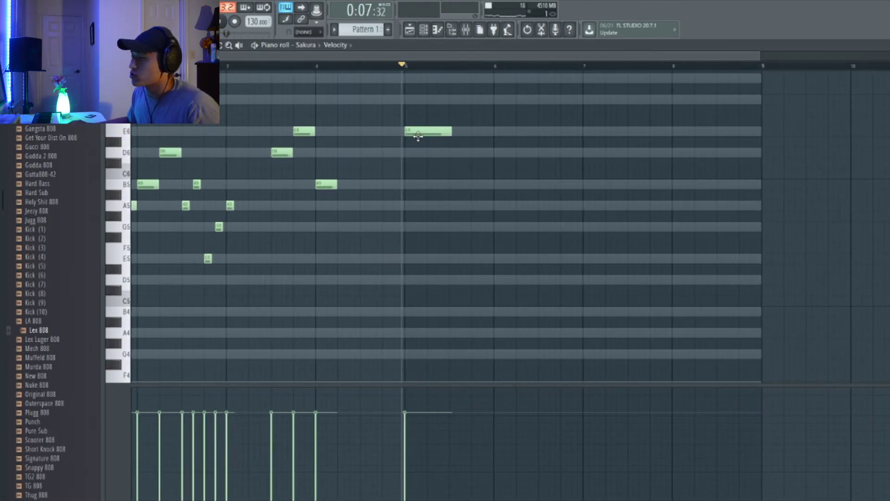
left_click_drag(450, 132, 427, 140)
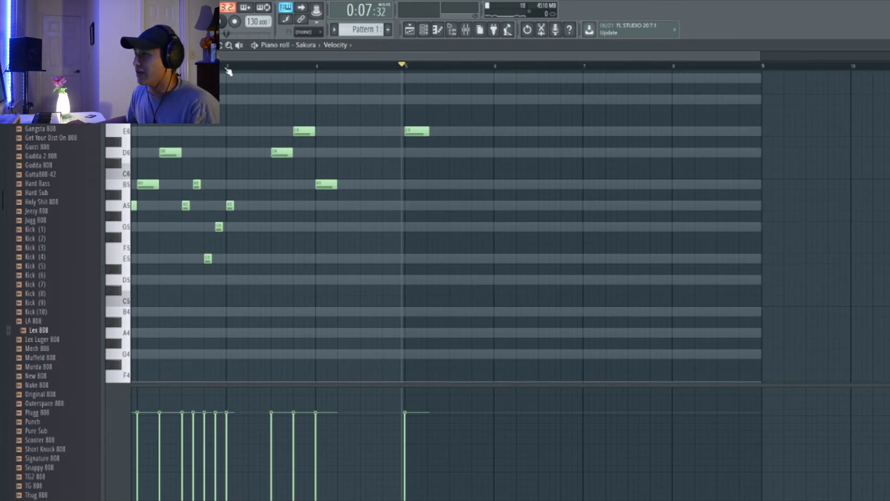
Step: Play back the melody from bar 3 through the bar 5 E6 note to review the transition
key("space")
scroll(374, 119, "down", 1)
scroll(375, 122, "down", 1)
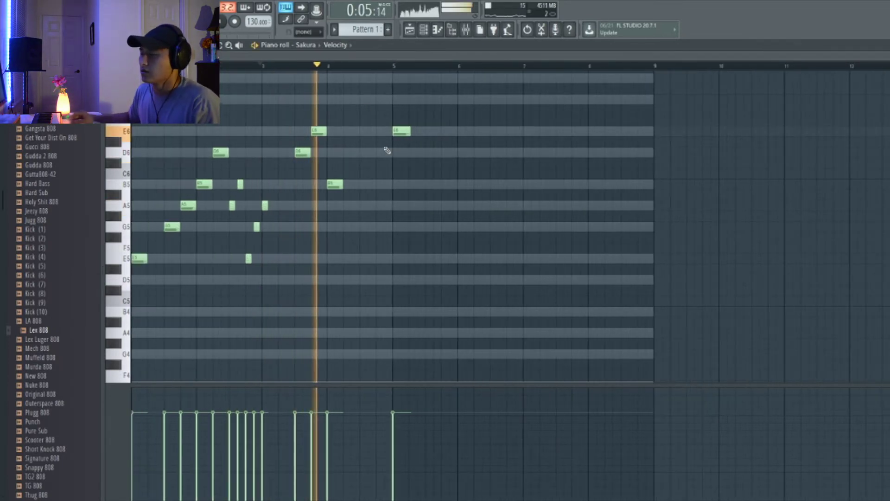
key("space")
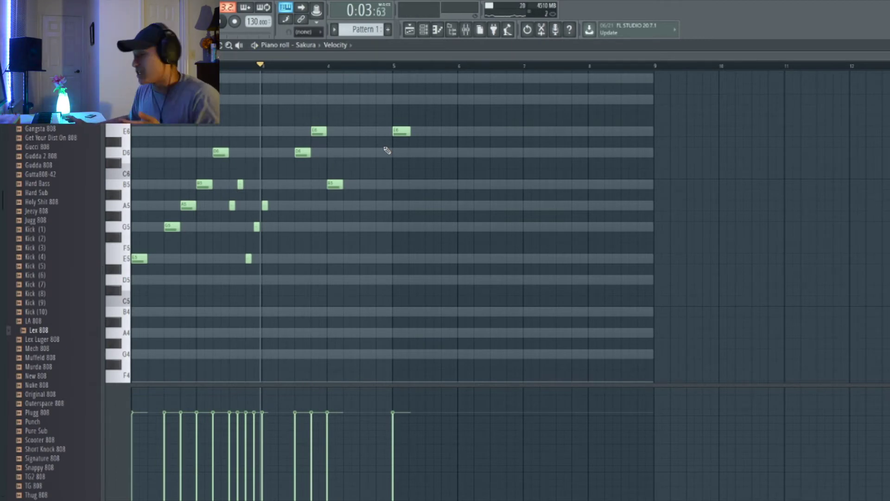
key("space")
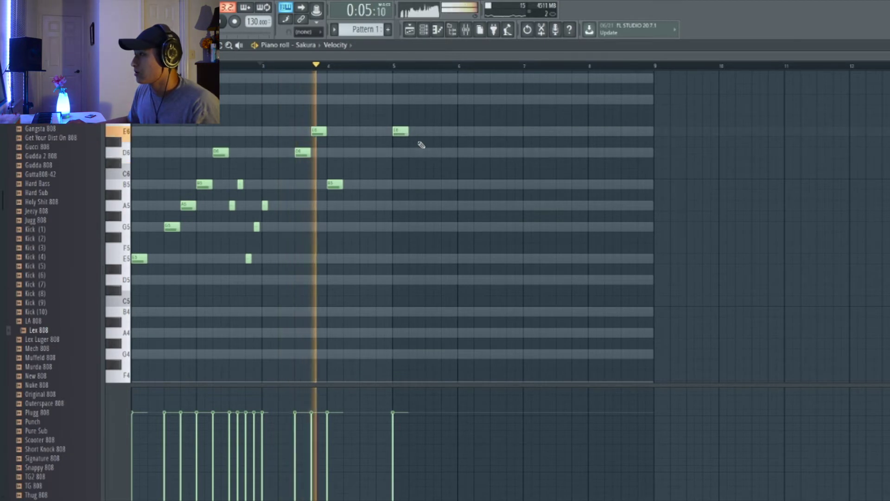
scroll(543, 174, "up", 2)
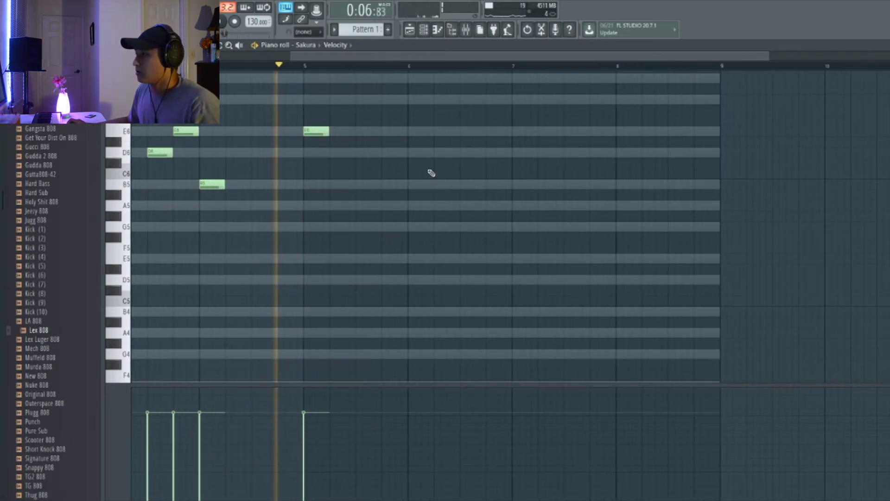
scroll(429, 167, "down", 2)
scroll(473, 159, "up", 2)
key("space")
Step: Add one-beat D6 and B5 notes in the second half of bar 5 and a half-beat A5 at the start of bar 6
left_click(422, 154)
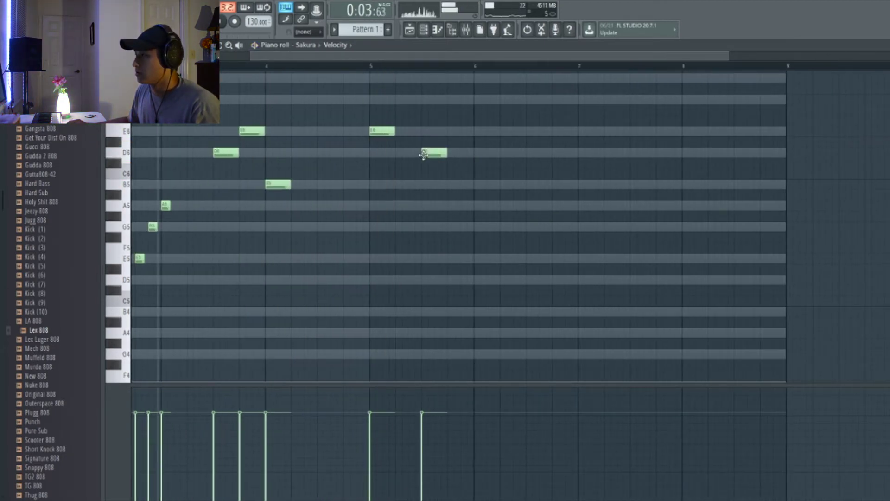
left_click(448, 182)
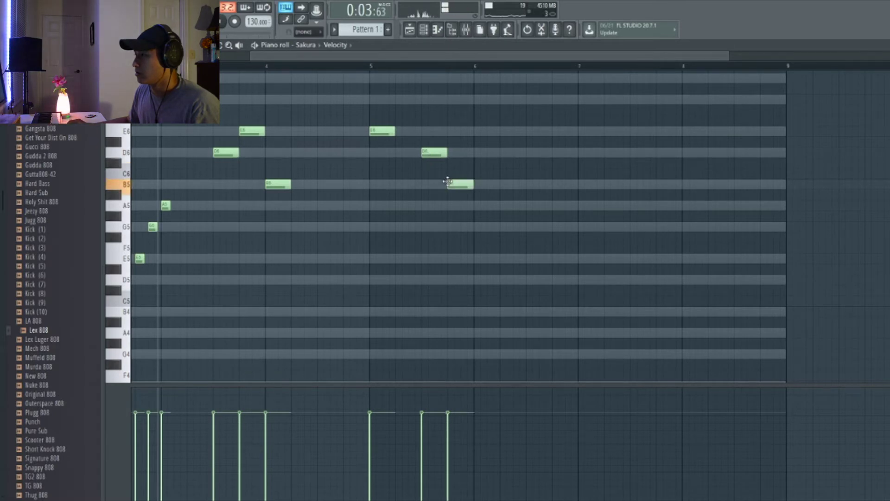
left_click(477, 207)
scroll(498, 207, "up", 2)
left_click_drag(493, 205, 477, 212)
scroll(484, 186, "down", 3)
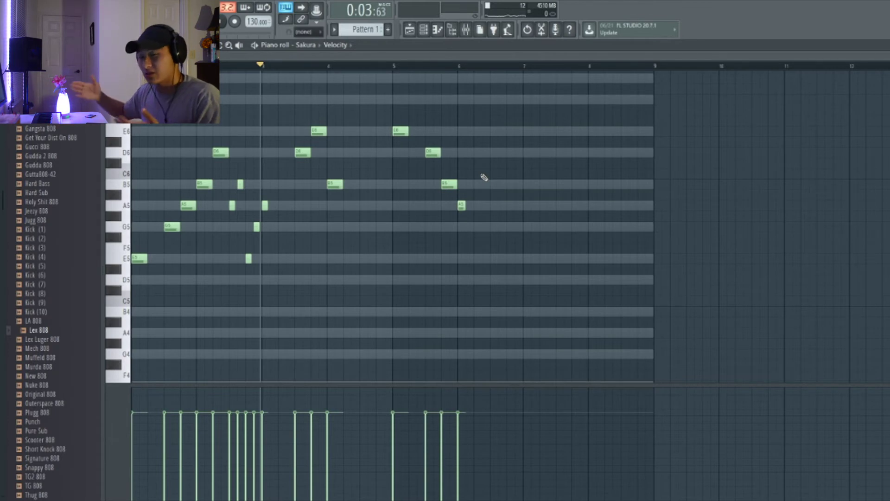
Step: Listen from bar 3, and continue bar 6 after its first A5 with consecutive half-beat B5, E5, G5 and A5 notes
key("space")
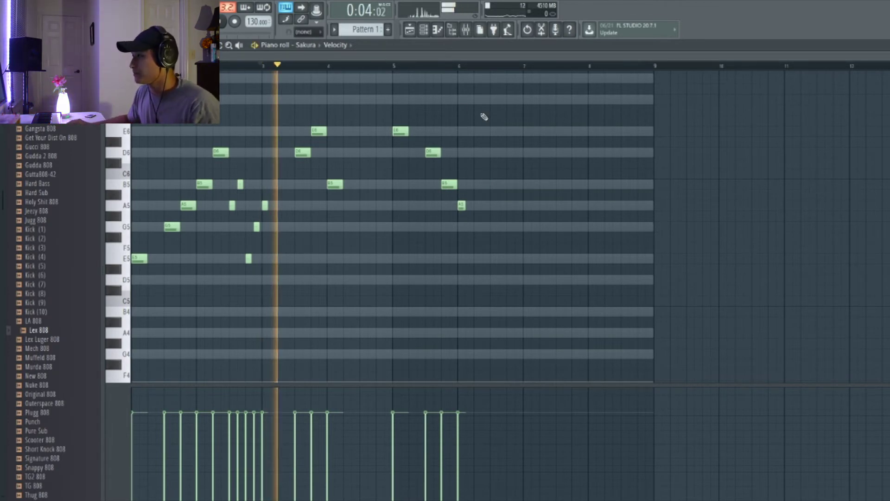
scroll(528, 178, "up", 2)
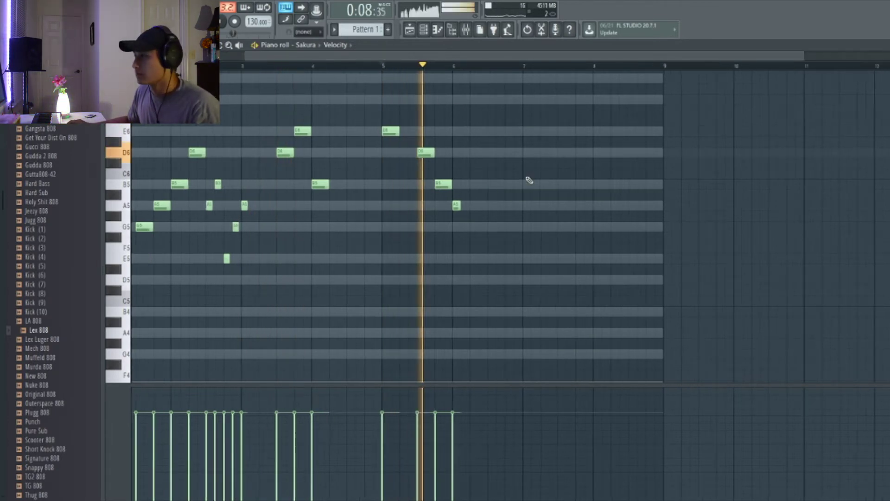
scroll(455, 190, "up", 1)
key("space")
left_click(429, 184)
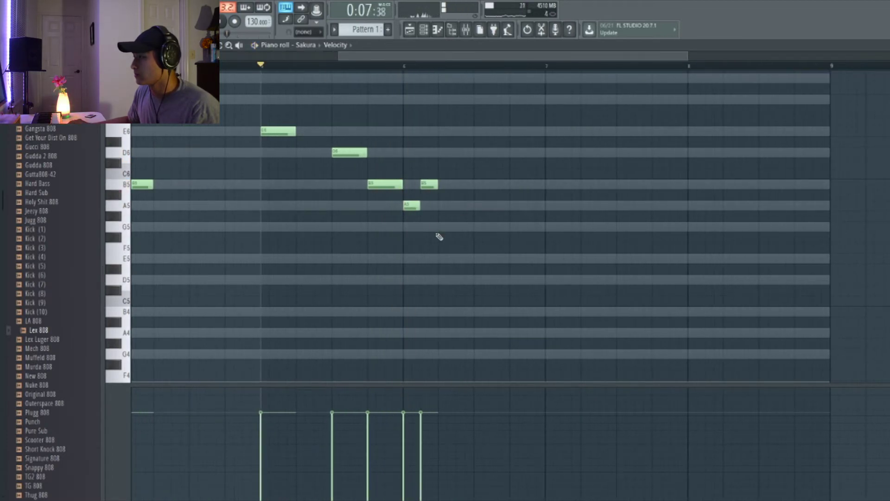
left_click(437, 260)
left_click(464, 227)
left_click(477, 205)
left_click_drag(477, 205, 479, 205)
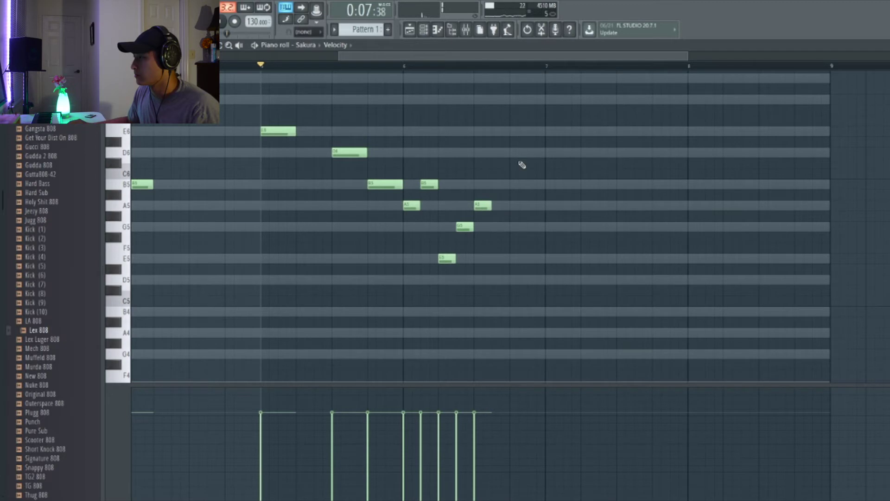
Step: Add a half-beat G5 on the last beat of bar 6 and a one-beat E5 at the start of bar 7
left_click(515, 227)
left_click(515, 228)
key("space")
left_click_drag(563, 240, 480, 194)
left_click(517, 201, "ctrl")
scroll(597, 243, "up", 2, "ctrl")
key("space")
left_click(530, 260)
left_click_drag(560, 259, 571, 258)
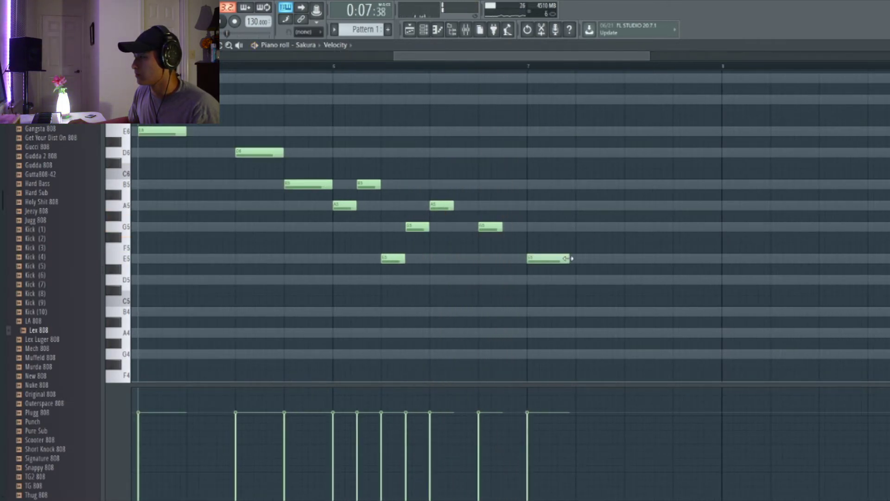
Step: Add consecutive one-beat G5, D5 and B4 notes to finish bar 7, followed by an E5 at the start of bar 8
left_click(579, 227)
scroll(598, 227, "down", 2, "ctrl")
left_click(624, 279)
left_click(655, 312)
left_click(689, 281)
left_click_drag(691, 281, 690, 259)
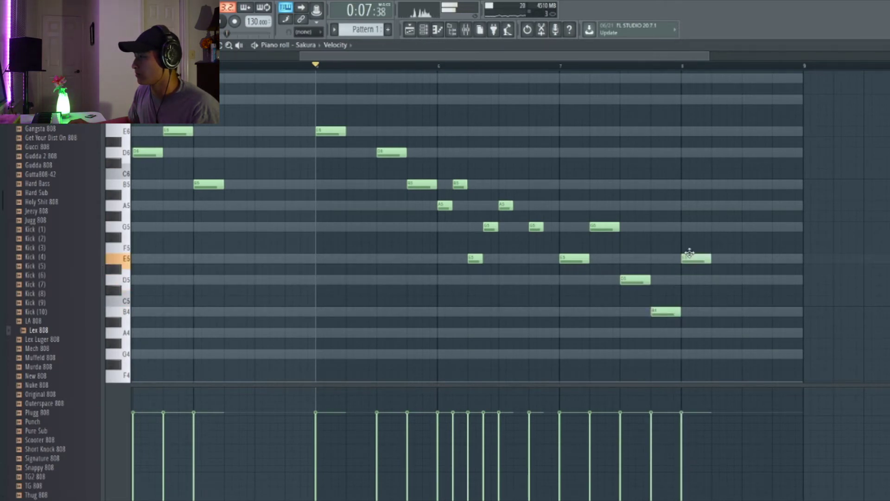
Step: Play back the second phrase from bar 5, and try a G5 note at the end of bar 8
key("space")
scroll(700, 207, "down", 2, "ctrl")
scroll(706, 207, "down", 1, "ctrl")
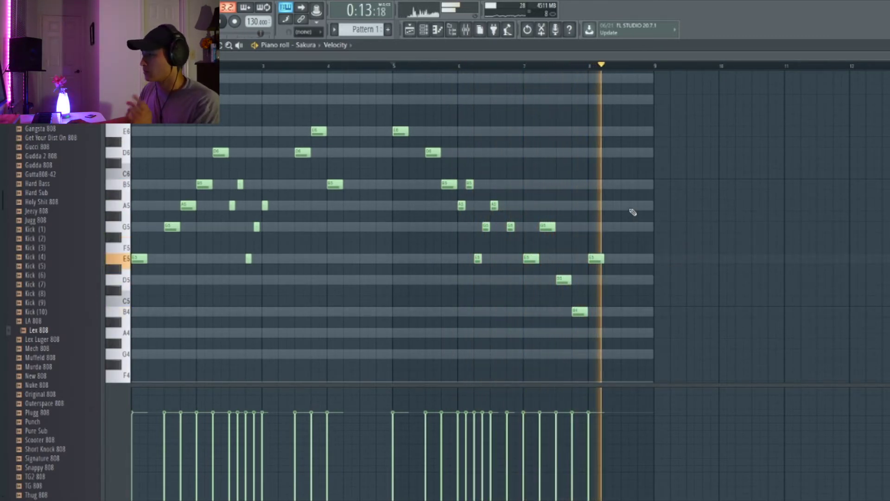
key("space")
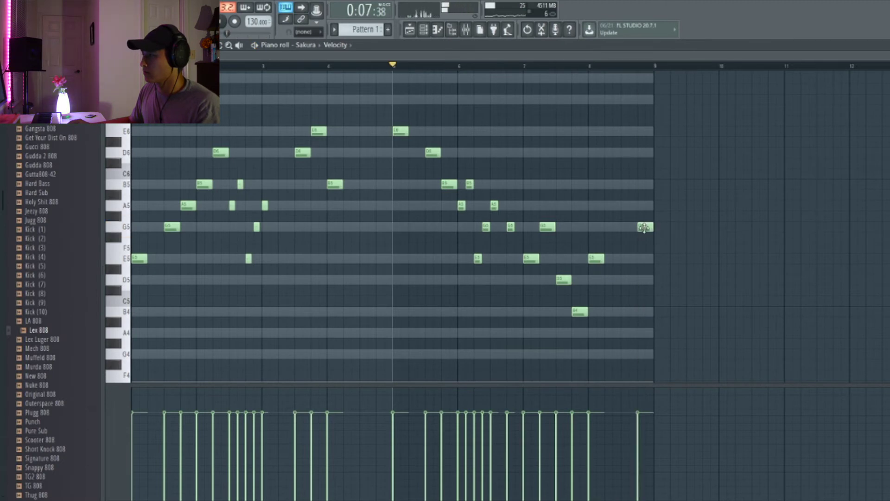
key("space")
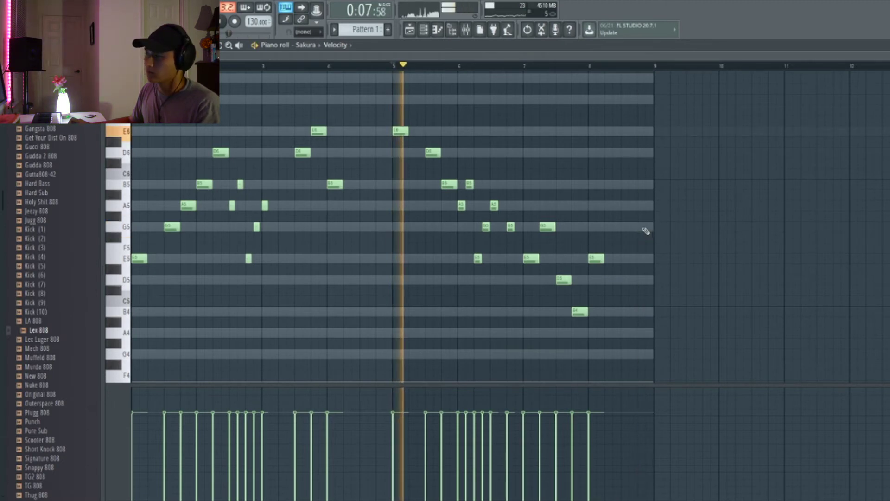
Step: Set the playback position to bar 8 and listen to the melody as it loops from the beginning
left_click(589, 67)
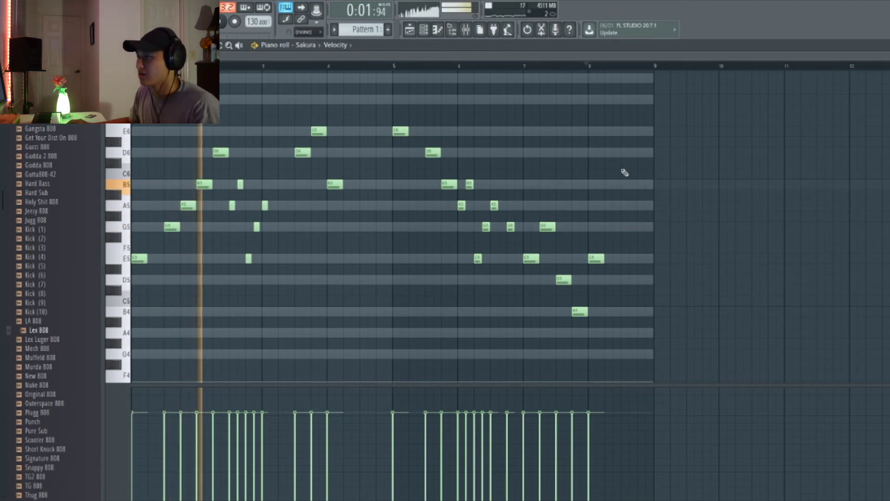
scroll(628, 175, "down", 2)
scroll(626, 179, "down", 4)
scroll(622, 182, "up", 7)
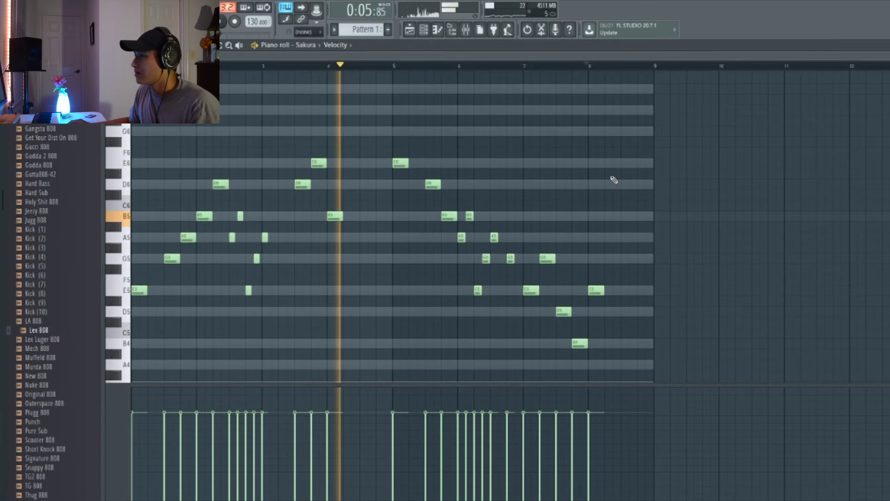
scroll(616, 177, "down", 2)
scroll(621, 178, "up", 2)
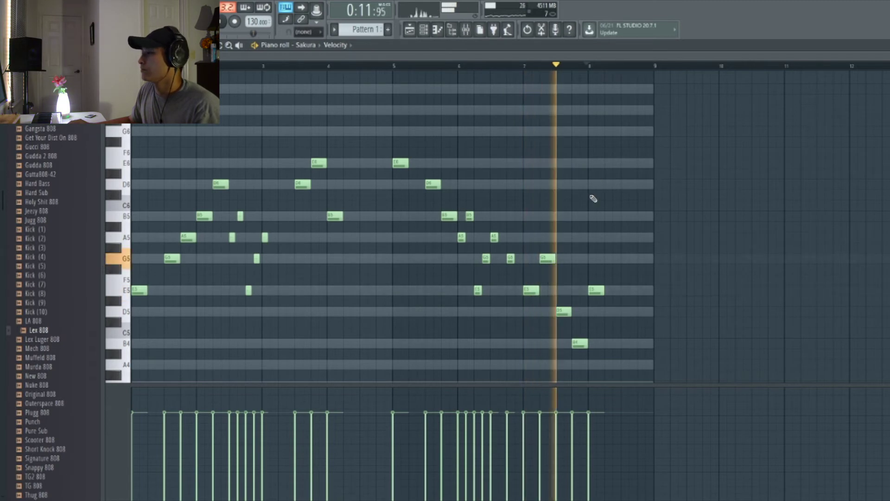
key("space")
Step: Shorten the B4 note at the end of bar 7 to a half beat and add a half-beat D5 right after it
scroll(594, 307, "up", 2)
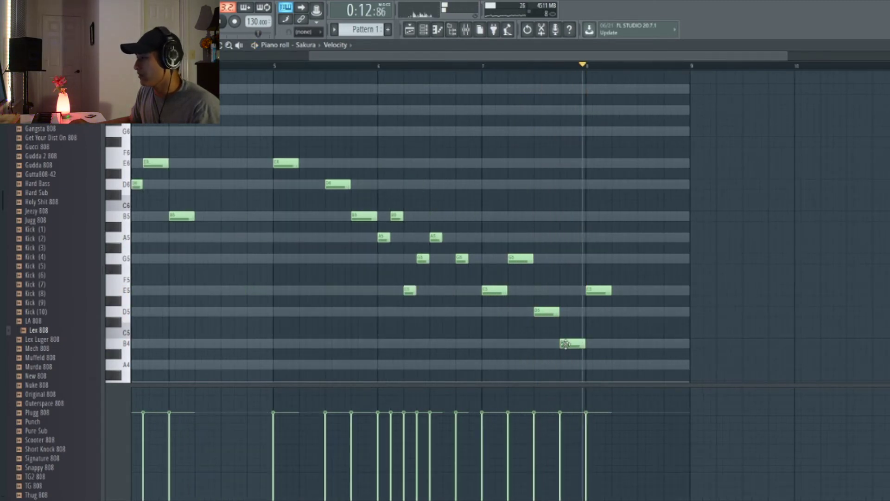
left_click_drag(583, 344, 570, 343)
left_click(579, 312)
Step: Play back the revised bar 7 ending into bar 8 to review it
key("space")
scroll(609, 148, "down", 2)
key("space")
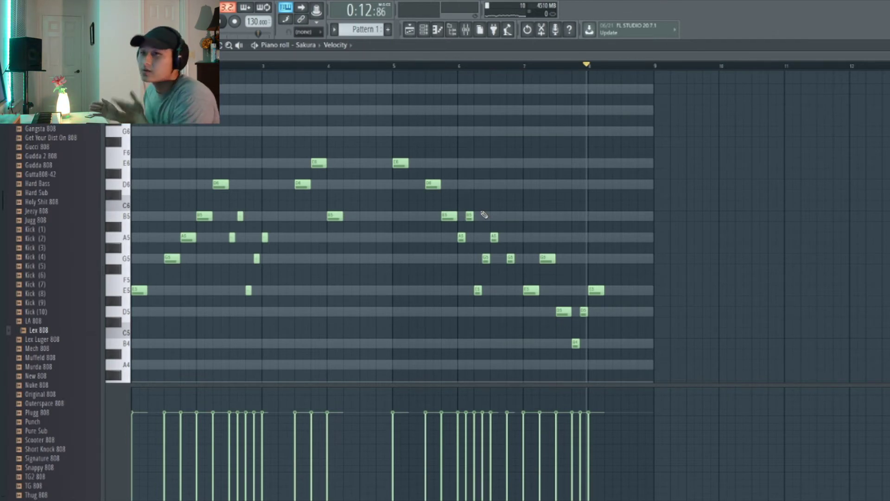
key("space")
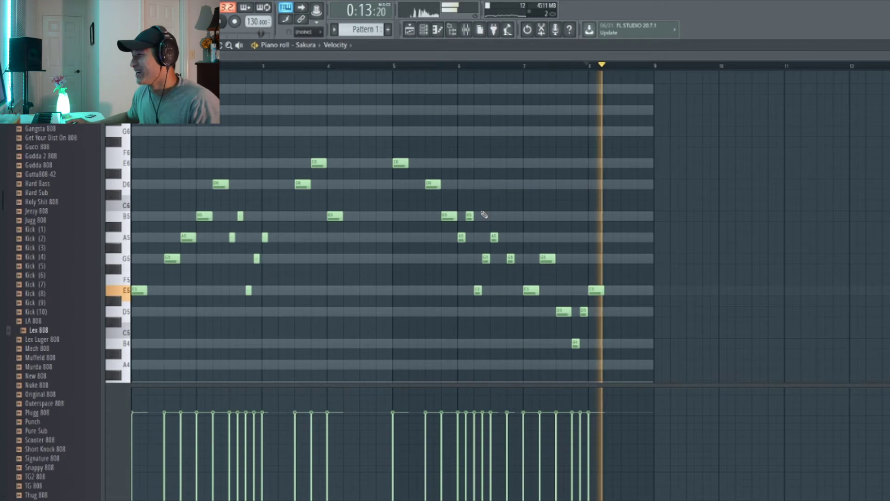
scroll(635, 208, "down", 5)
key("space")
scroll(633, 212, "up", 3)
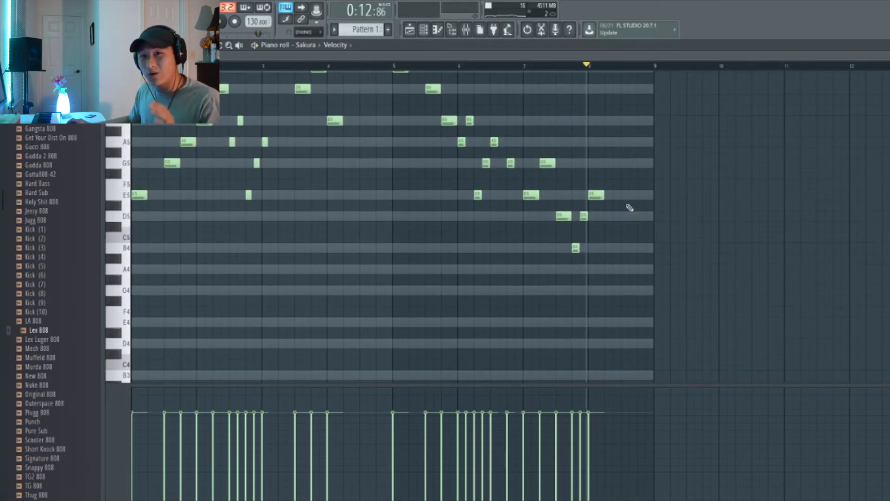
Step: Add a one-beat E4 note an octave below the opening E5, and play the pattern from the start
scroll(630, 208, "up", 1)
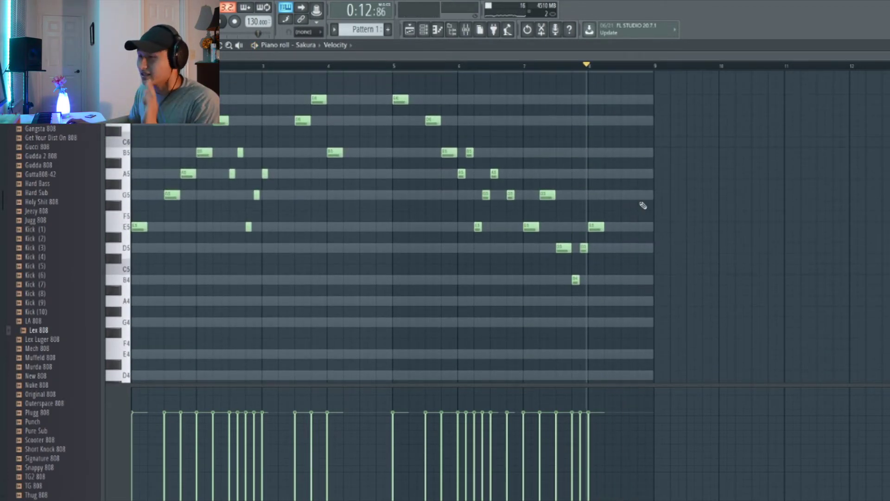
scroll(643, 204, "down", 1)
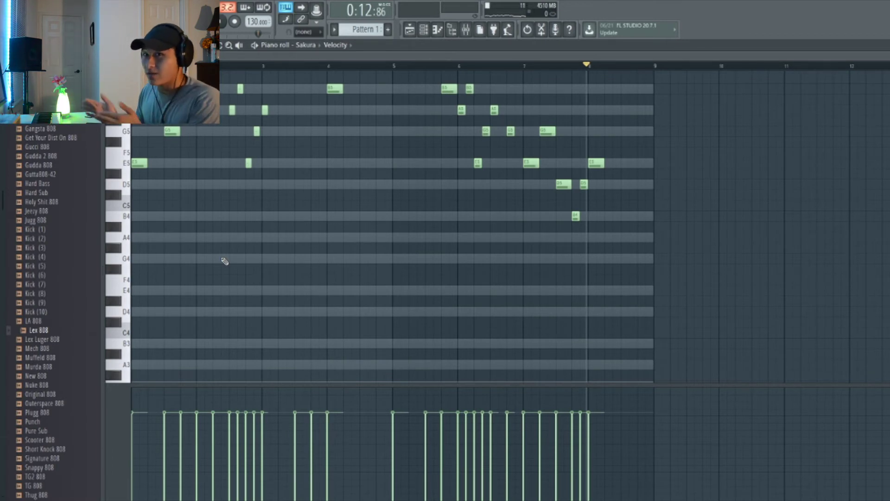
scroll(225, 262, "up", 2)
scroll(207, 265, "down", 5)
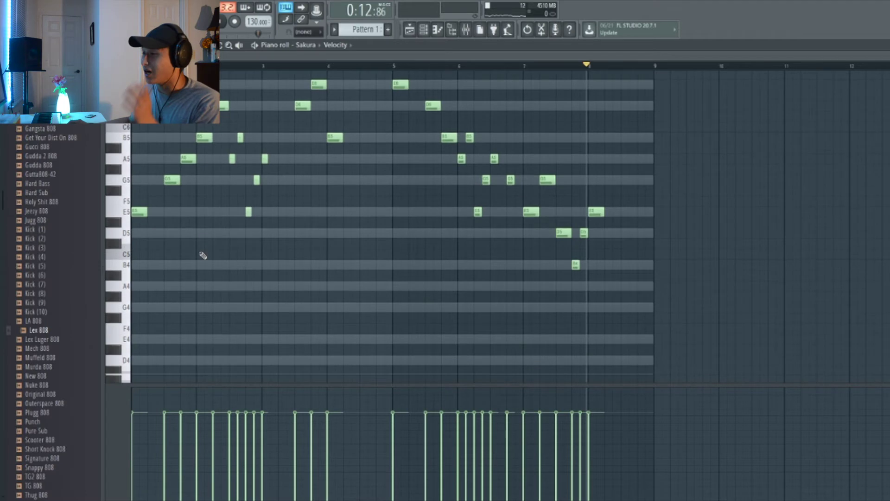
mouse_move(144, 260)
left_mouse_down()
mouse_move(135, 250)
mouse_move(134, 260)
mouse_move(153, 261)
left_mouse_up()
scroll(141, 261, "up", 3)
left_click(222, 21)
key("space")
scroll(174, 223, "up", 2)
key("space")
scroll(153, 237, "down", 4)
scroll(153, 238, "up", 5)
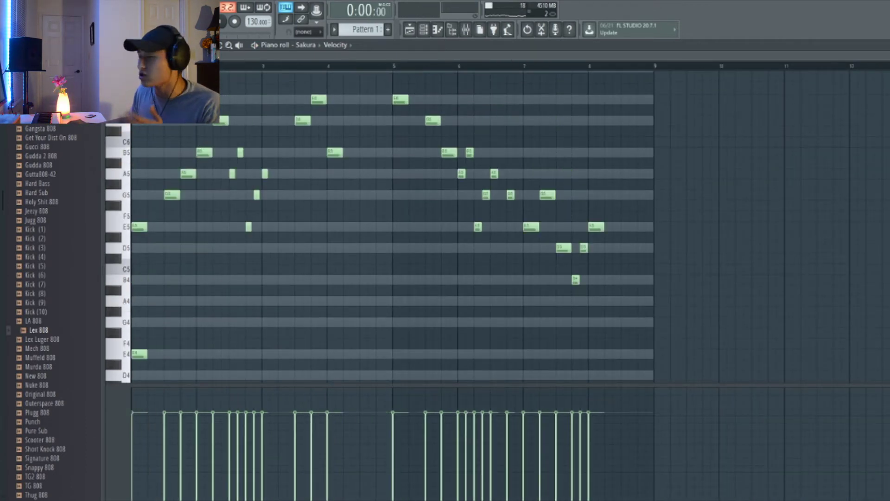
Step: Add a one-beat G4 note an octave below the G5 on beat 3 of bar 1, and play the pattern
scroll(236, 237, "down", 3)
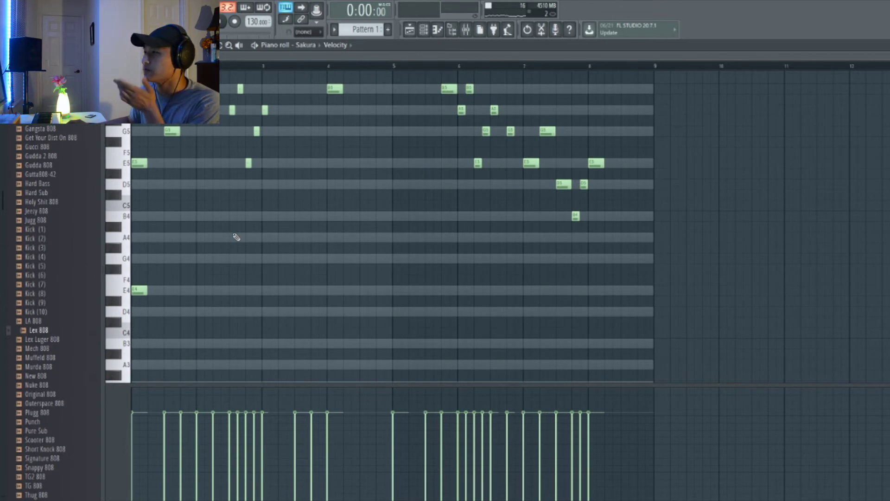
scroll(235, 238, "up", 2)
scroll(211, 222, "down", 2)
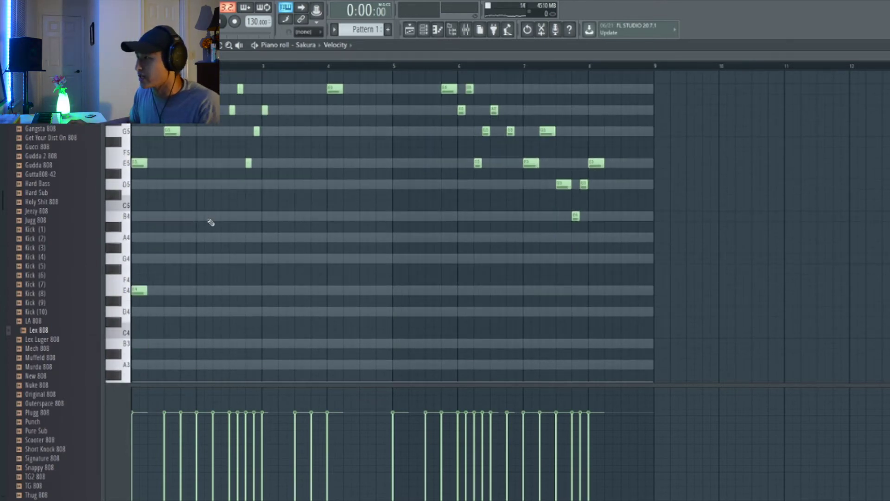
scroll(163, 257, "up", 2)
left_click(161, 259)
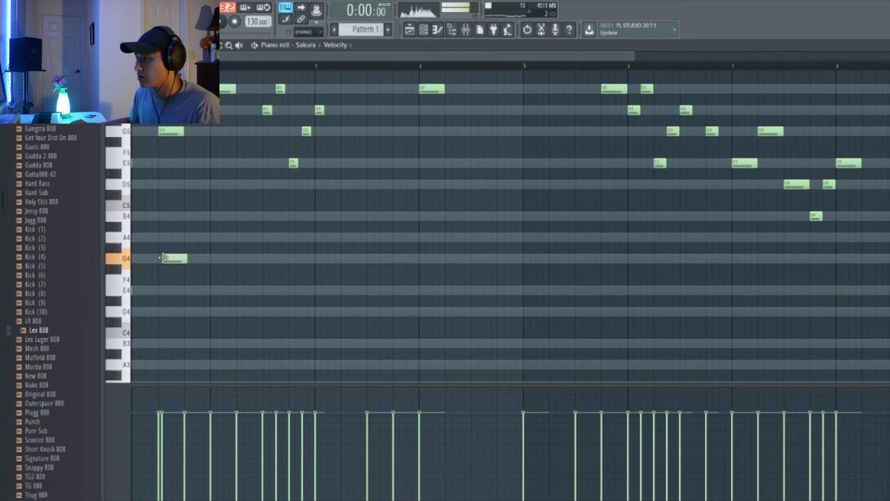
key("space")
scroll(199, 287, "up", 1)
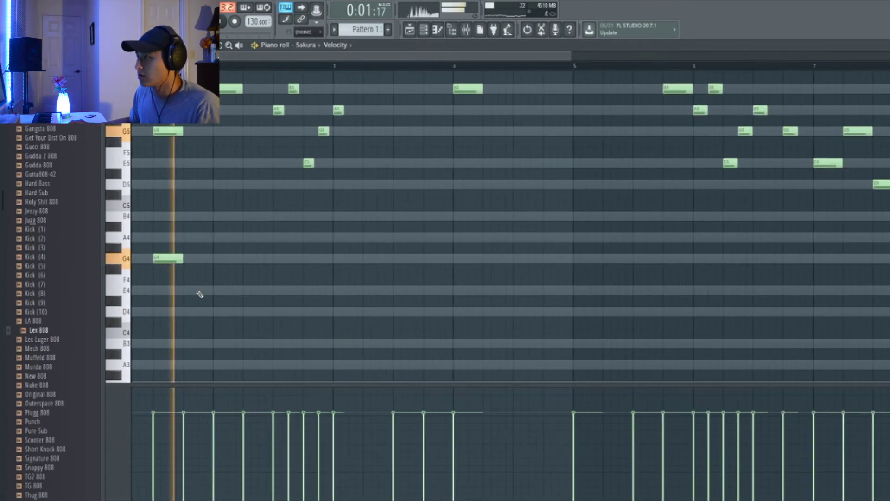
key("space")
Step: Add a one-beat B4 note an octave below the B5 at the start of bar 2, and play from the beginning
left_click(215, 216)
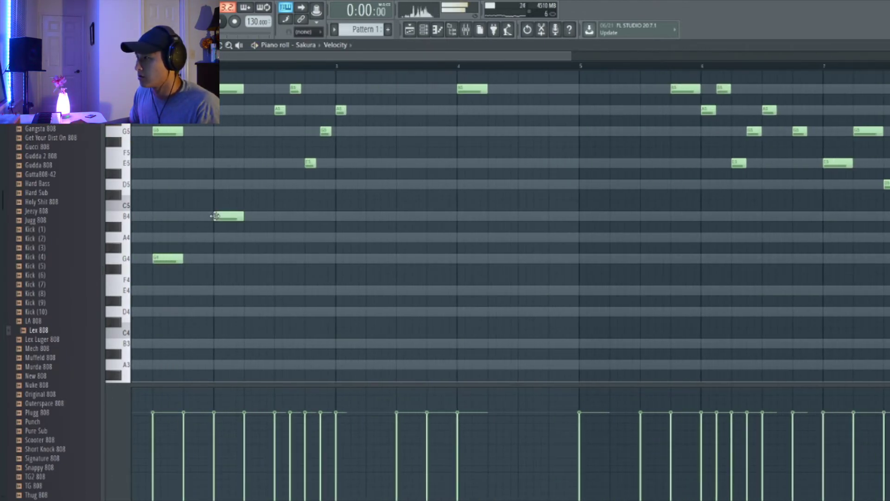
scroll(216, 218, "down", 2)
key("space")
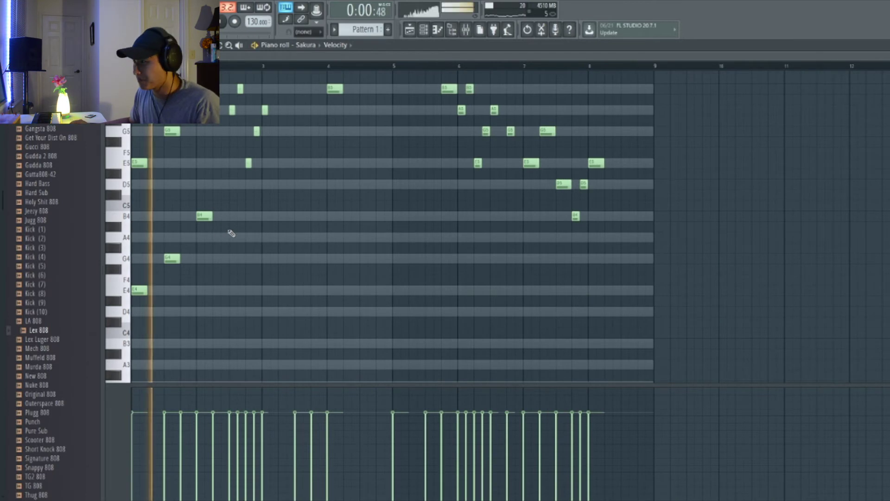
scroll(270, 251, "up", 2)
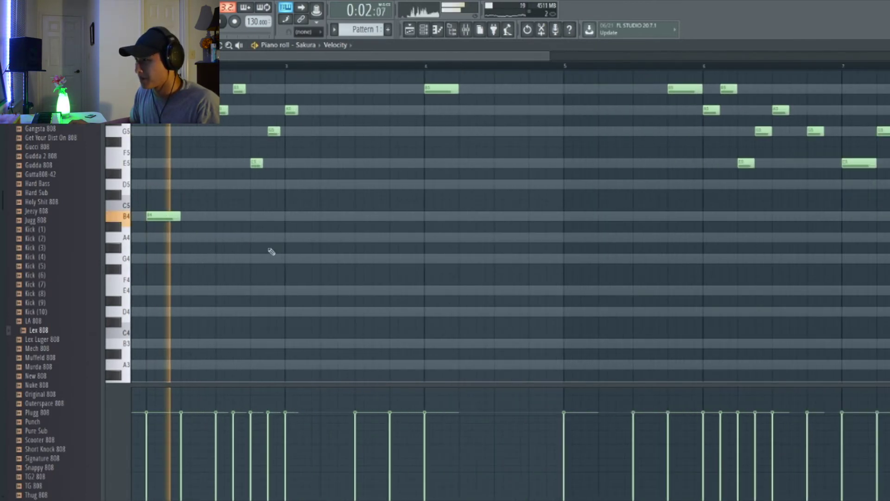
key("space")
Step: Add one-beat A4 notes on beat 3 of bar 2 and at the start of bar 3, playing back in between
left_click(224, 241)
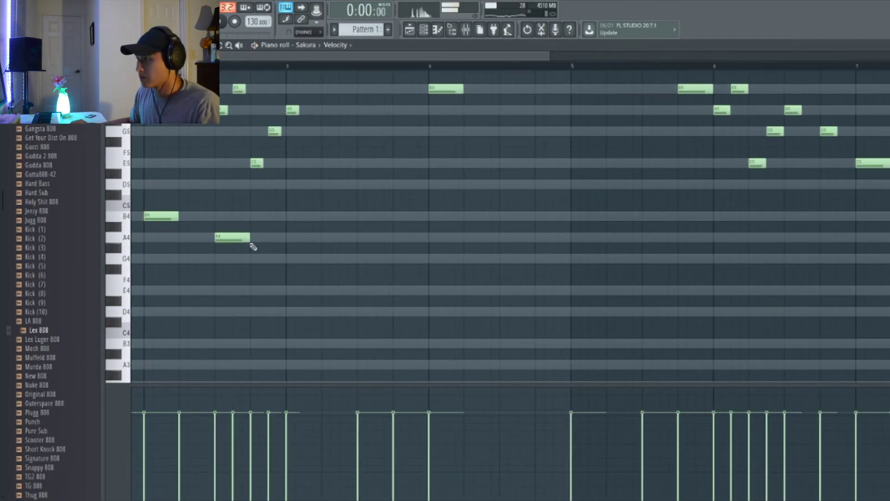
key("space")
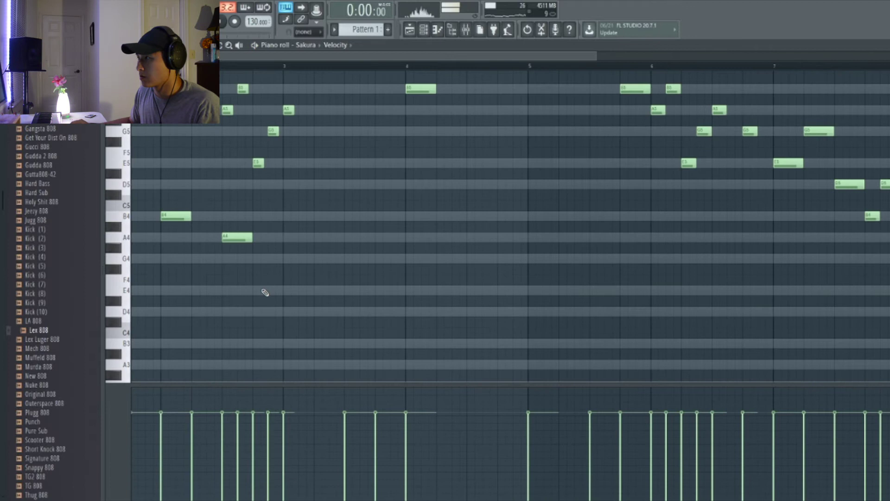
left_click(297, 238)
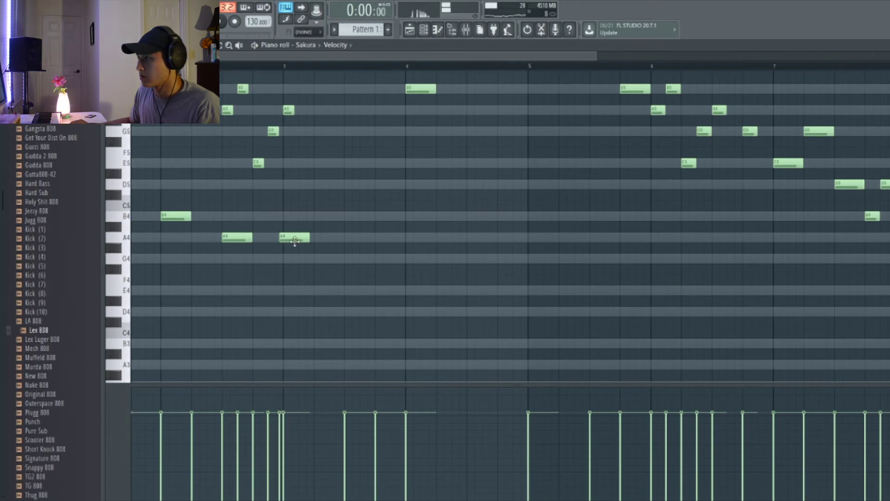
scroll(316, 246, "up", 1)
scroll(327, 255, "down", 1)
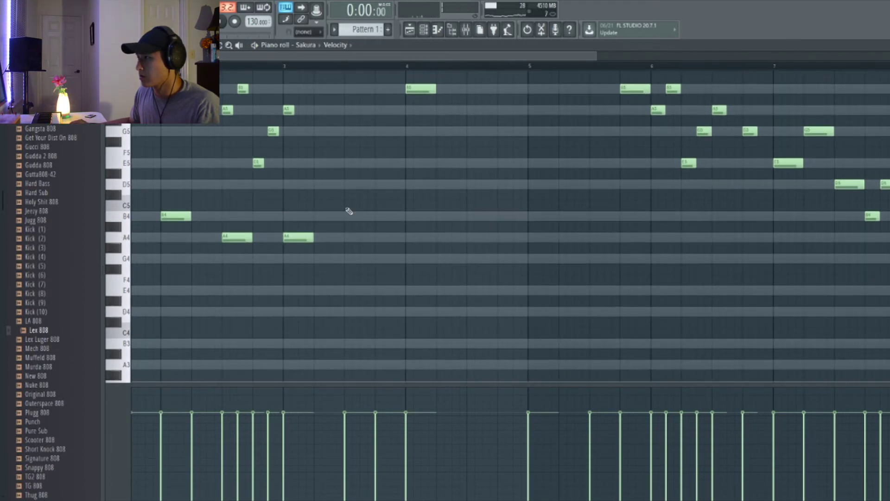
Step: Add a one-beat D5 note beneath the D6 on beat 3 of bar 3, and play the pattern up to it
left_click(349, 185)
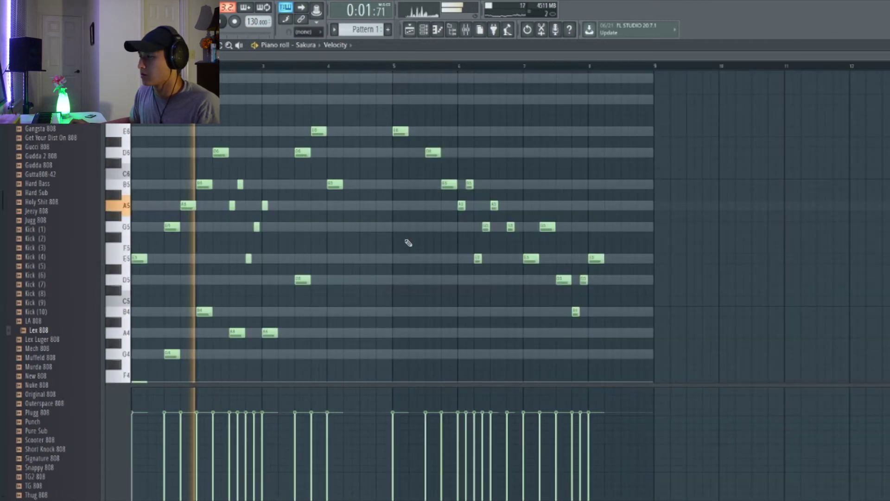
scroll(406, 246, "down", 5)
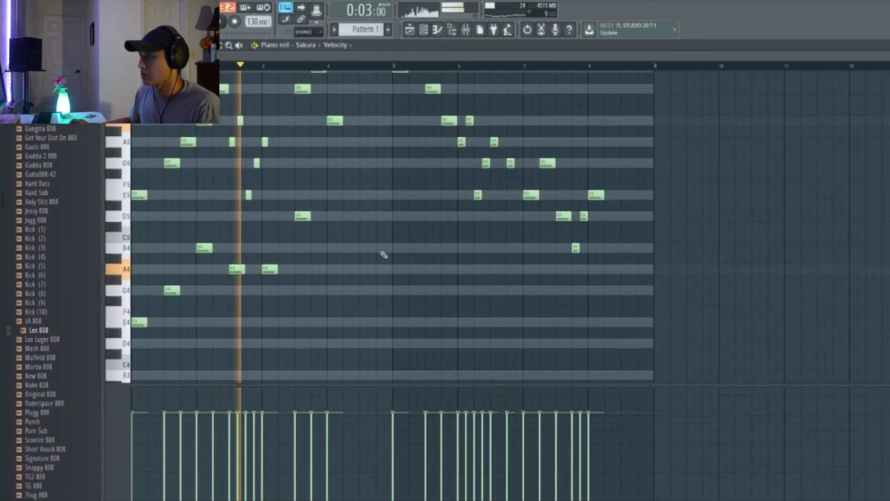
scroll(360, 258, "up", 1, "ctrl")
scroll(297, 255, "up", 2, "ctrl")
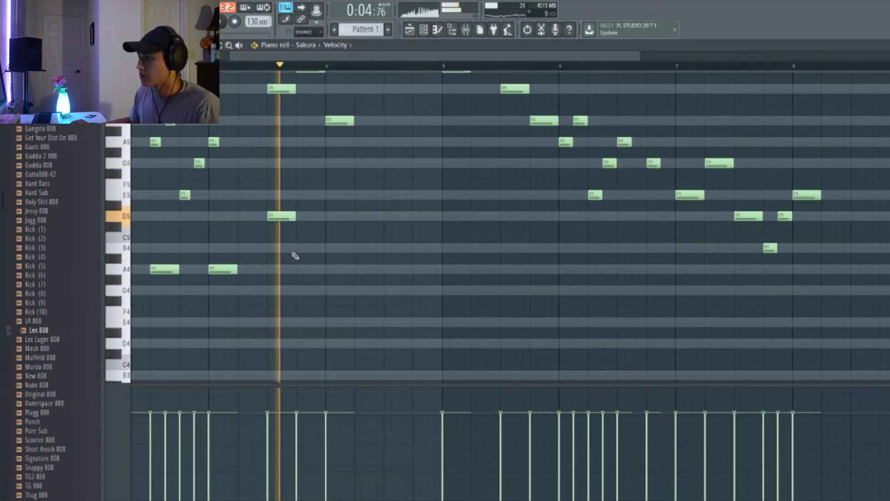
key("space")
Step: Add a one-beat B4 below the D5 in bar 3, nudge that D5 slightly later, and play from beat 3 of the bar
left_click(269, 248)
left_click(272, 216, "ctrl")
key("shift+Right")
key("shift+Right")
key("shift+Right")
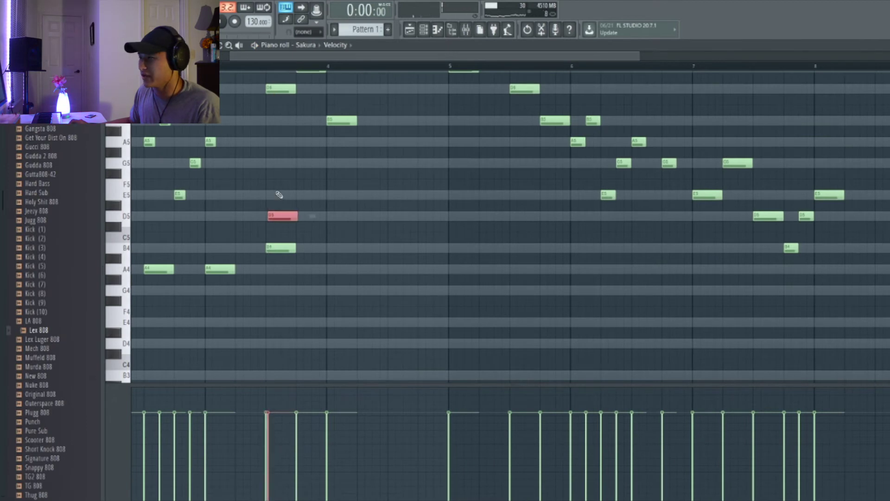
left_click(268, 67)
key("space")
left_click(305, 161, "ctrl")
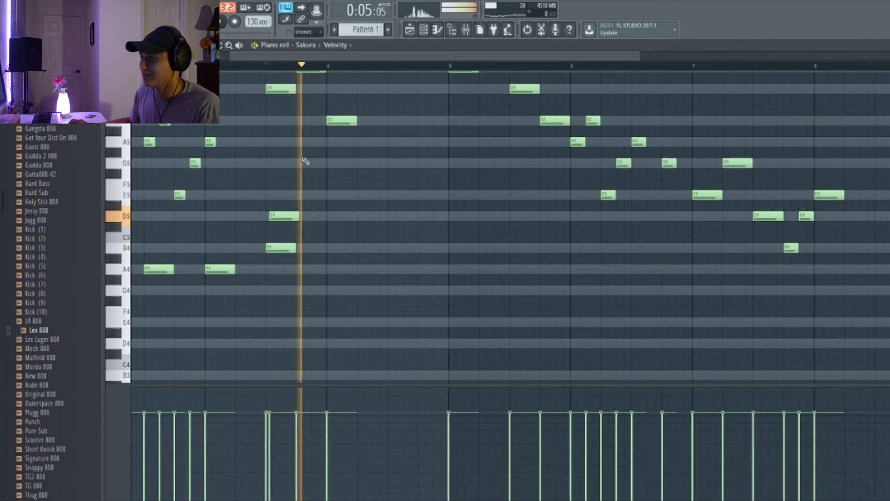
Step: Replay the strummed pair in bar 3, and add a one-beat B4 note an octave below the B5 at the start of bar 4
scroll(305, 170, "down", 1, "ctrl")
key("space")
key("space")
scroll(334, 239, "up", 2, "ctrl")
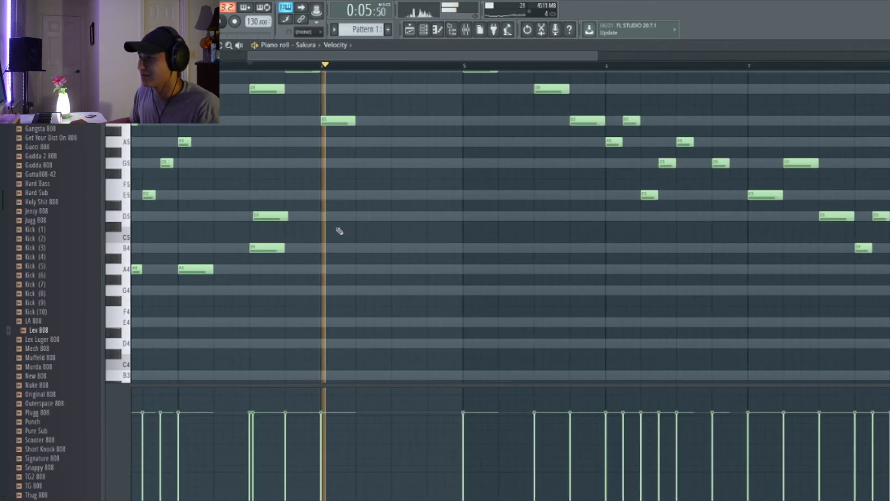
key("space")
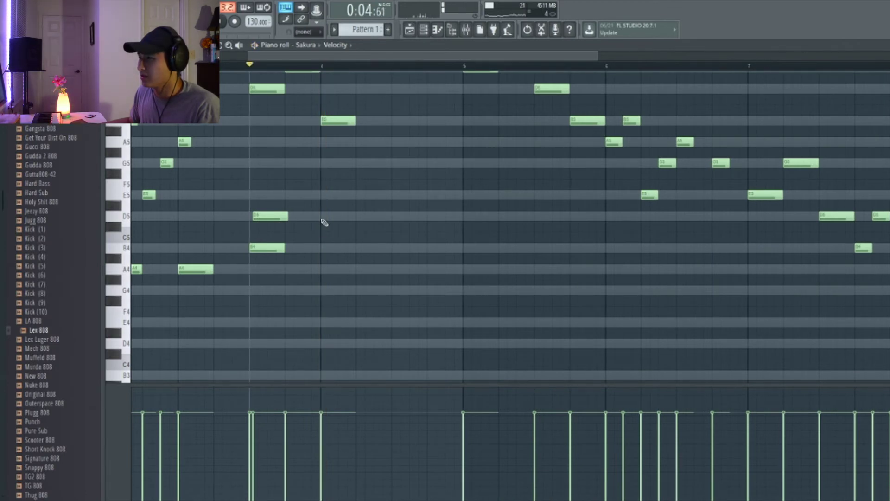
key("space")
left_click(330, 249)
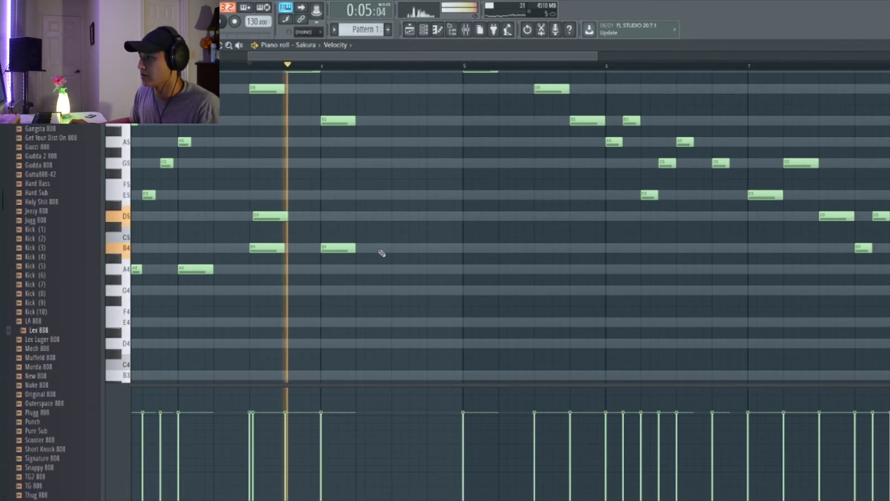
scroll(381, 253, "down", 3, "ctrl")
scroll(381, 253, "up", 2)
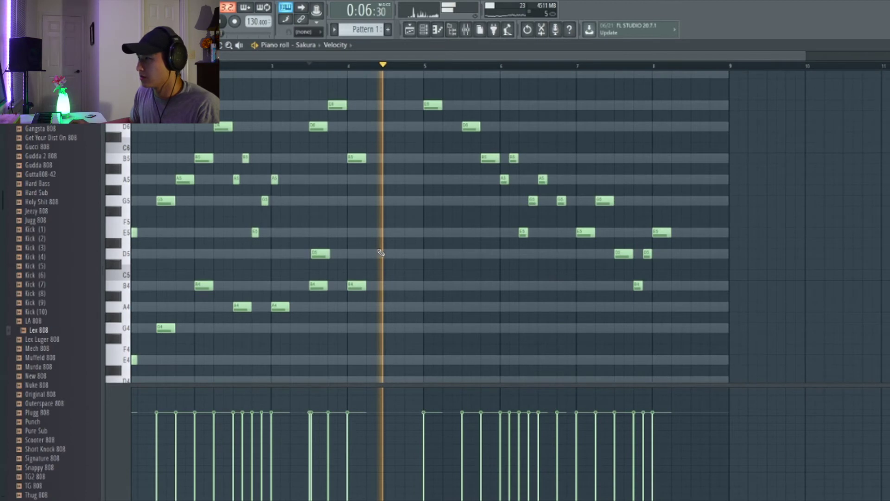
Step: Add a one-beat E5 note beneath the E6 at the start of bar 5, and play from beat 3 of bar 3
key("space")
scroll(383, 246, "up", 2, "ctrl")
key("space")
scroll(385, 241, "down", 2, "ctrl")
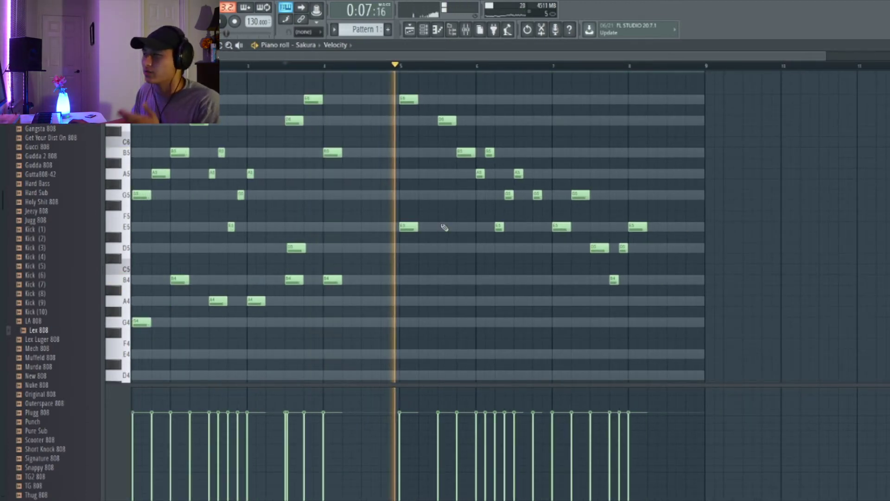
key("space")
key("space")
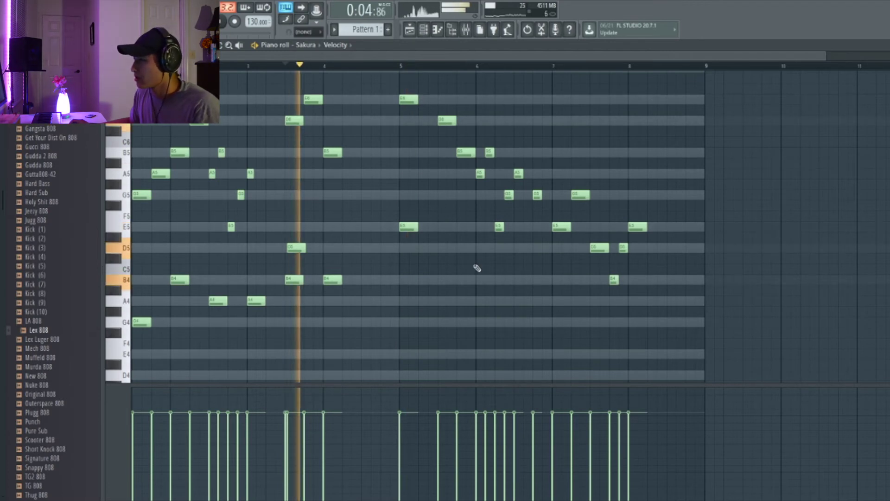
scroll(472, 273, "up", 1)
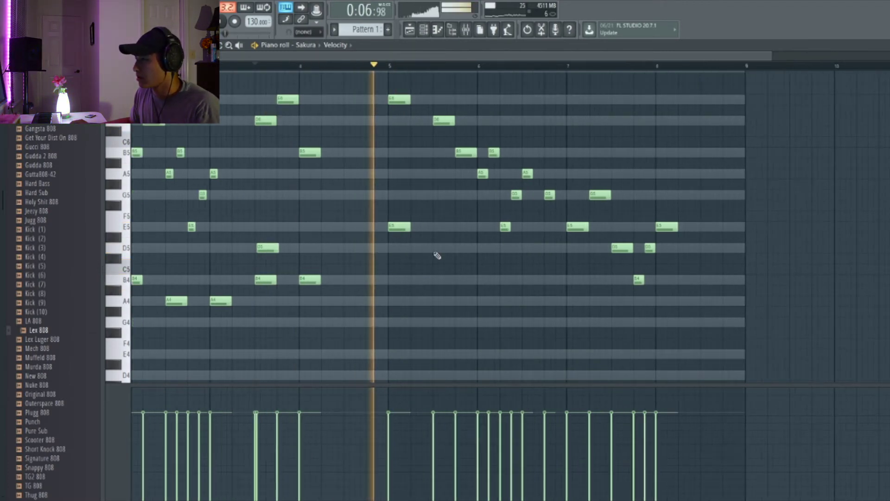
scroll(433, 247, "up", 3)
Step: Add one-beat notes D5 on beat 3 of bar 5 and A4 and E4 on beats 1 and 2 of bar 6, and play from bar 6
key("space")
left_click(459, 300)
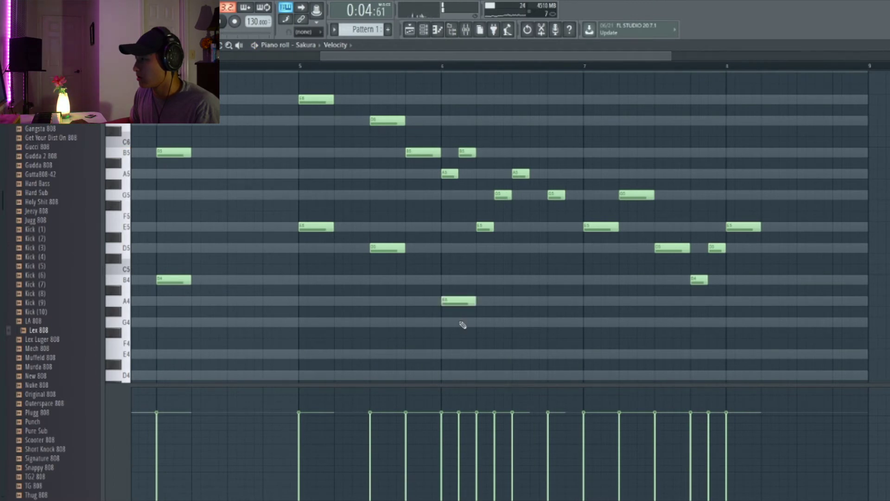
scroll(482, 334, "down", 3)
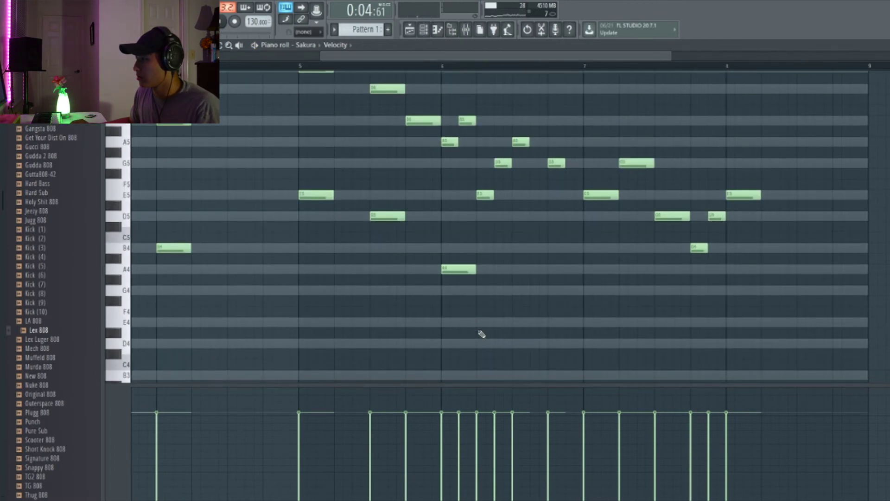
left_click(484, 323)
key("space")
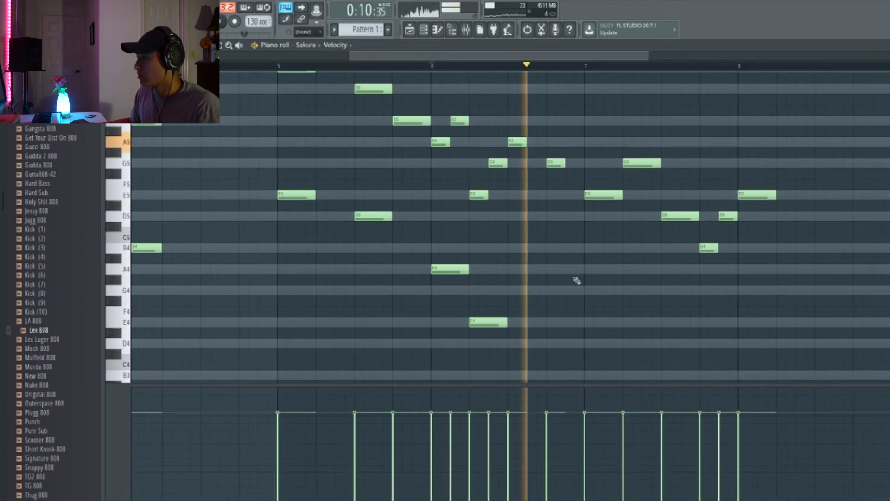
scroll(534, 244, "up", 3)
key("space")
Step: Add a one-beat G4 on beat 4 of bar 6 and a one-beat B4 half a beat after it, and play from bar 6
scroll(492, 253, "down", 2)
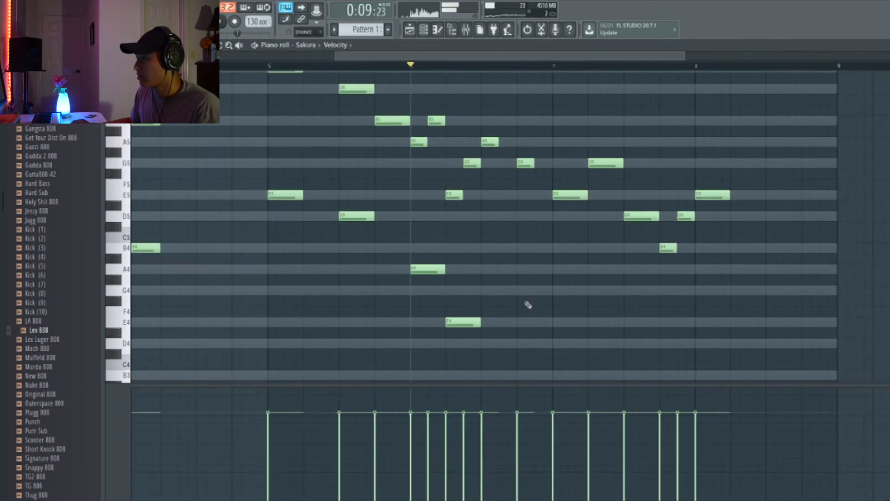
left_click(522, 292)
left_click_drag(540, 259, 543, 244)
key("space")
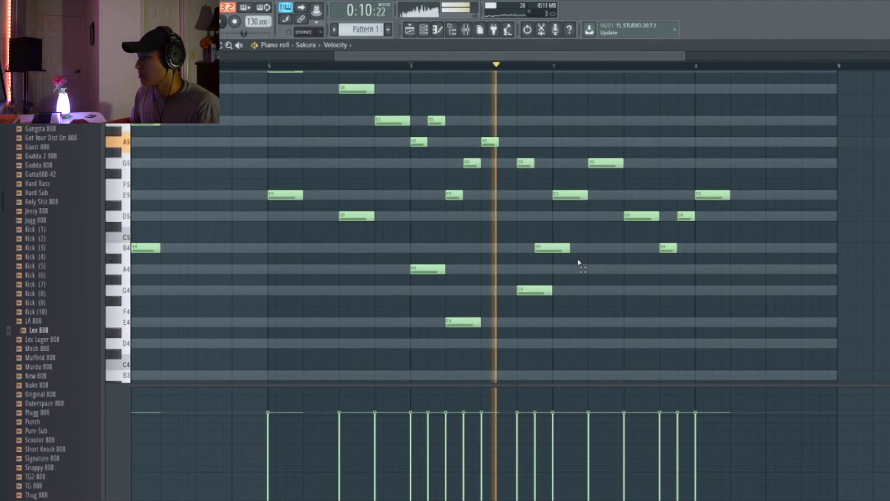
scroll(579, 262, "down", 1)
key("space")
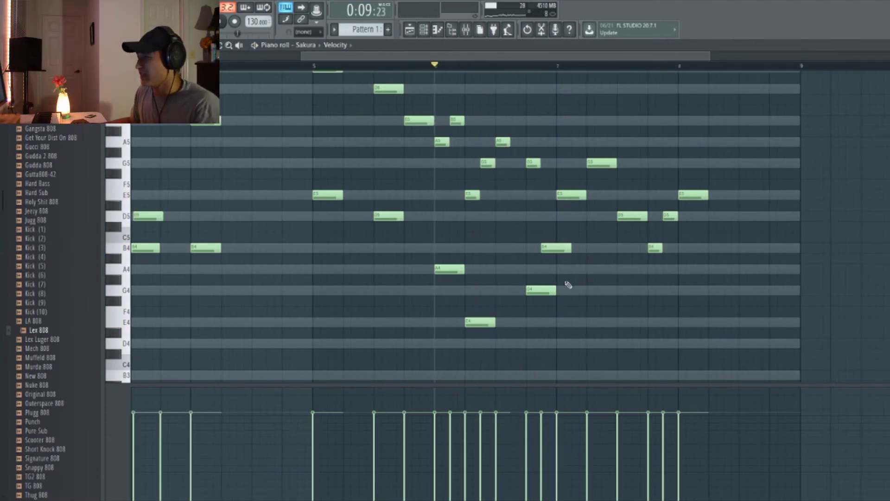
Step: Shorten the lower G4 and B4 notes at the end of bar 6 to a half beat each
left_click_drag(568, 287, 554, 245)
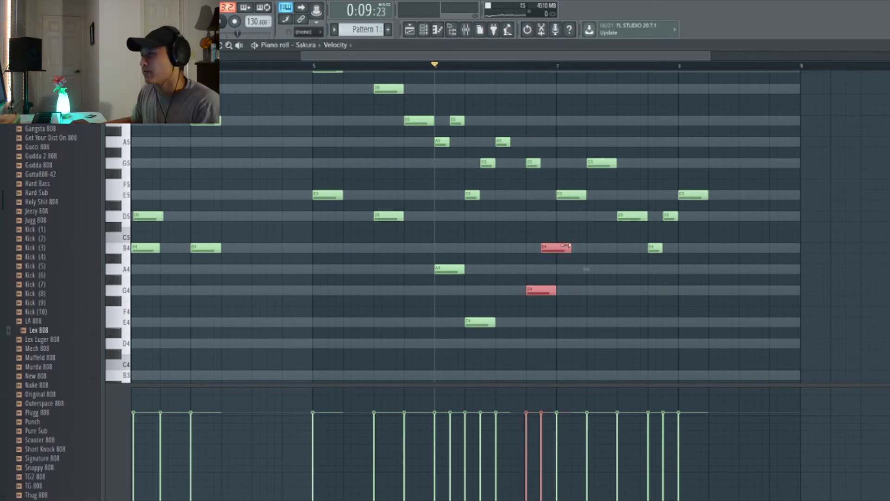
left_click_drag(576, 249, 561, 257)
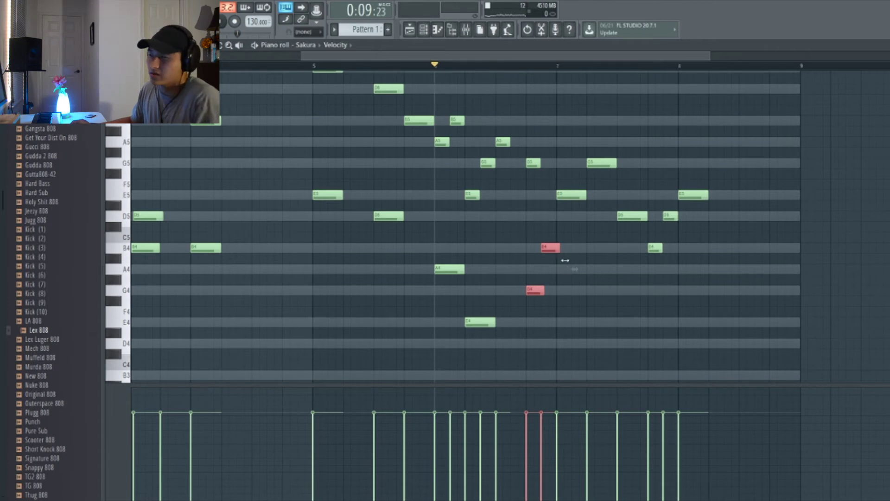
left_click_drag(561, 252, 557, 251)
left_click(568, 256, "ctrl")
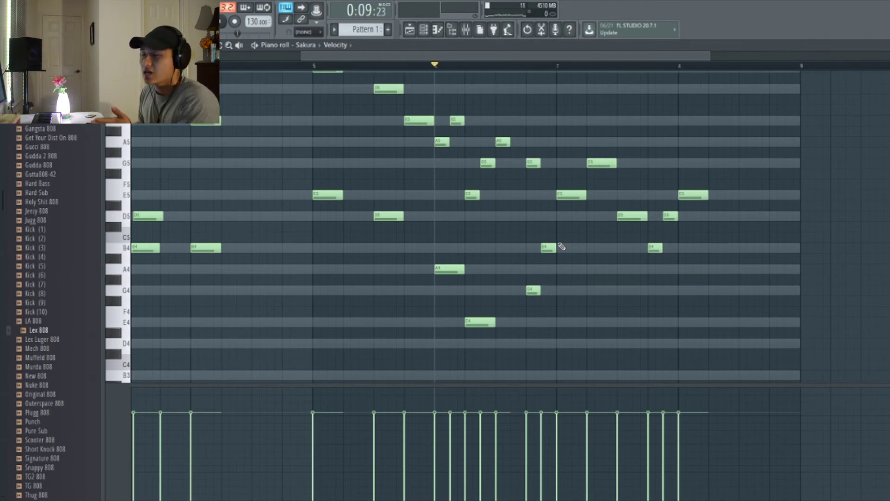
Step: Play back from bar 6, and add a one-beat E4 note an octave below the E5 at the start of bar 7
key("space")
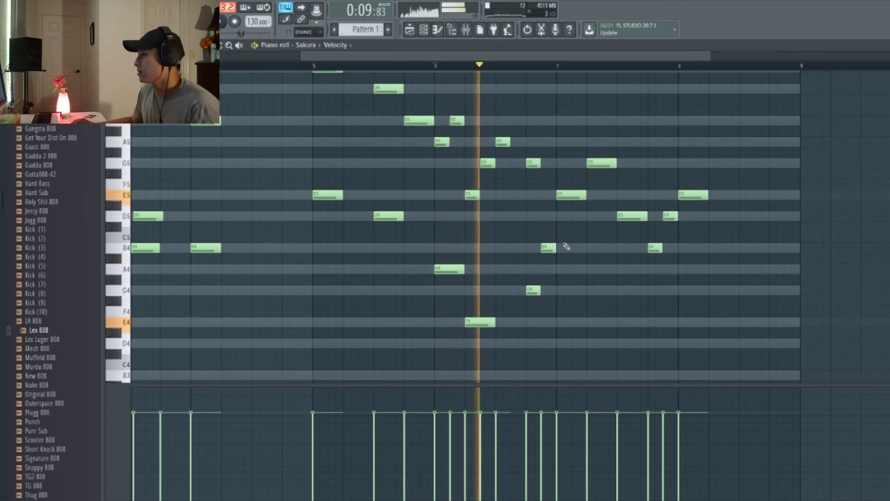
scroll(603, 282, "up", 1)
left_click(552, 322)
left_click_drag(563, 322, 587, 323)
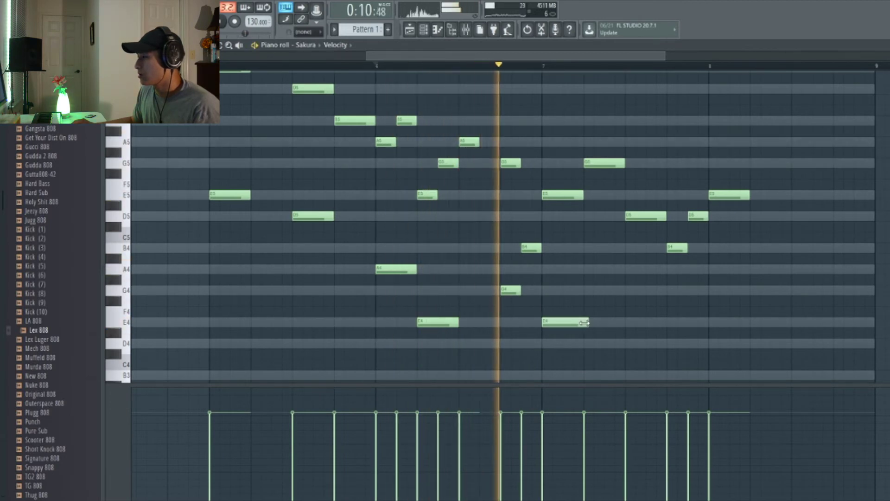
scroll(649, 321, "down", 2)
scroll(729, 329, "up", 1)
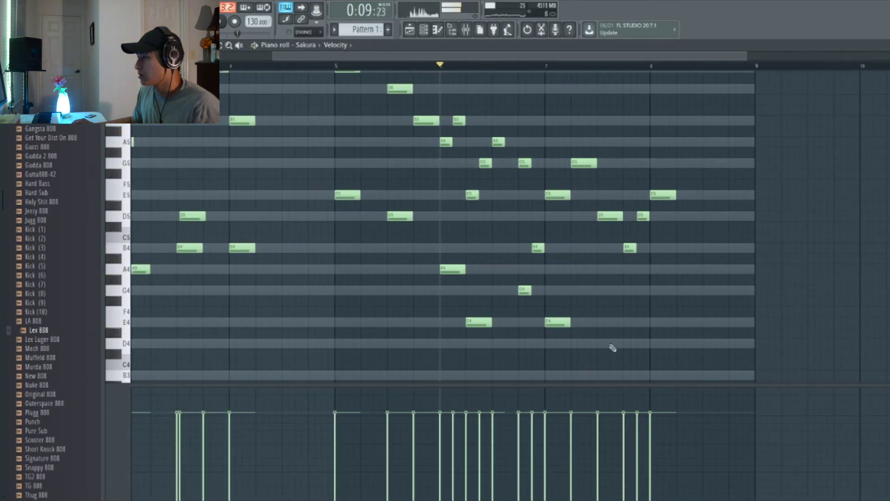
Step: Add D4 on beat 3 of bar 7 and G4 half a beat after it, and shorten both to a half beat each
left_click(598, 344)
scroll(617, 339, "down", 3)
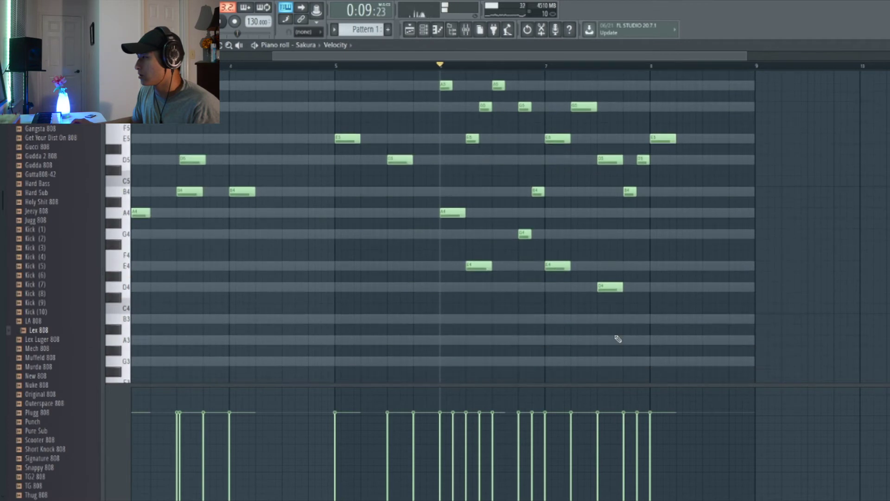
left_click_drag(618, 230, 610, 231)
key("space")
left_click_drag(663, 292, 622, 234)
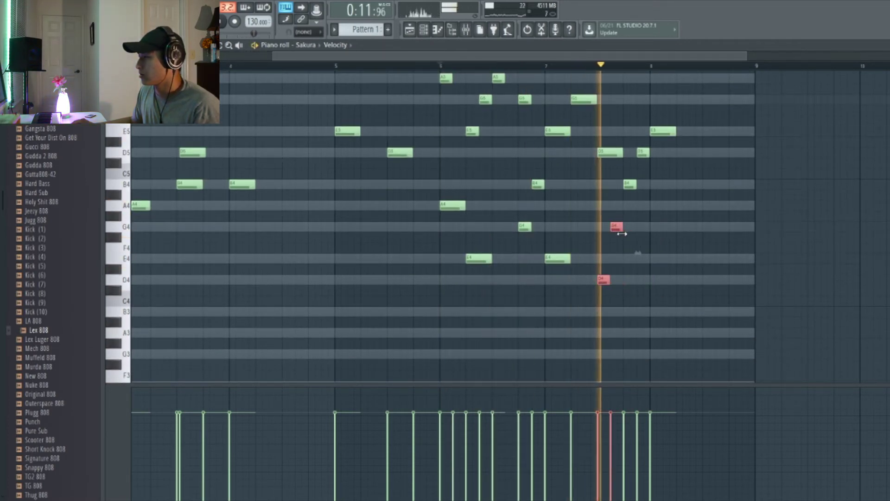
left_click(713, 270)
key("space")
Step: Add one-beat E4 notes on beats 1 and 3 of bar 8, and play back from bar 6
scroll(686, 284, "up", 2)
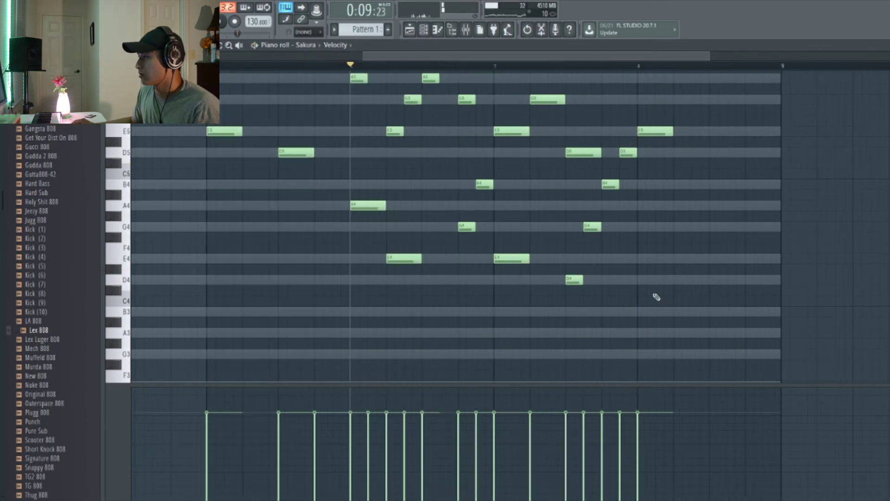
left_click(638, 258)
left_click_drag(642, 258, 670, 263)
left_click(737, 263)
key("space")
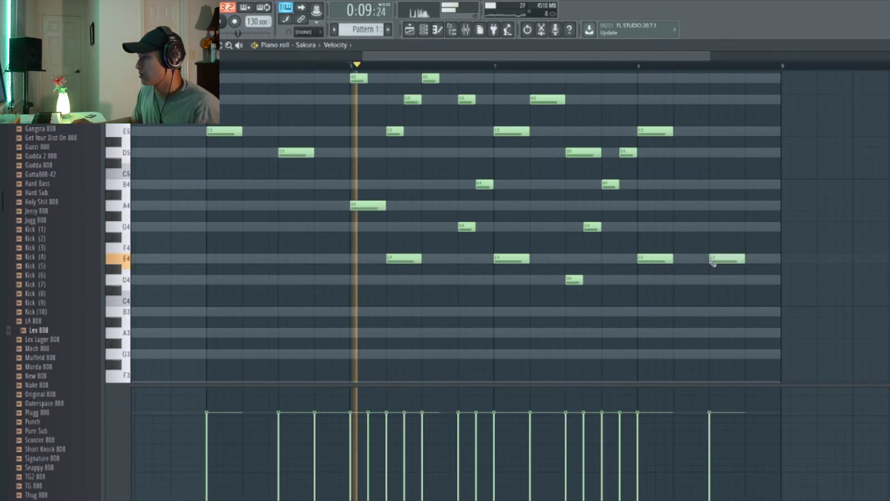
scroll(758, 155, "down", 1)
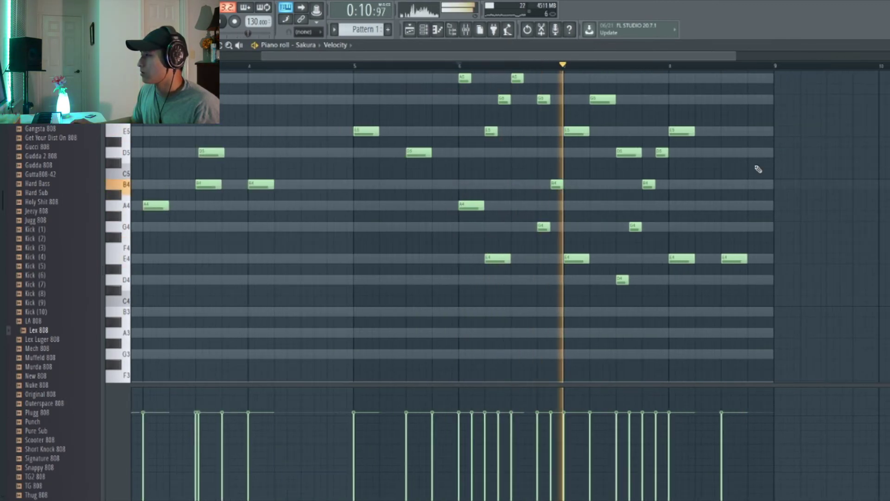
scroll(757, 168, "down", 1)
scroll(757, 168, "up", 3)
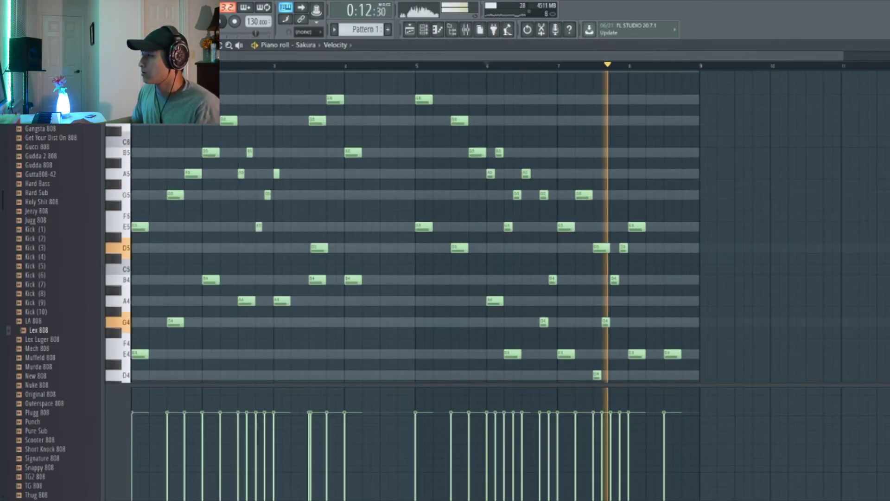
scroll(677, 182, "down", 1)
scroll(680, 183, "down", 1)
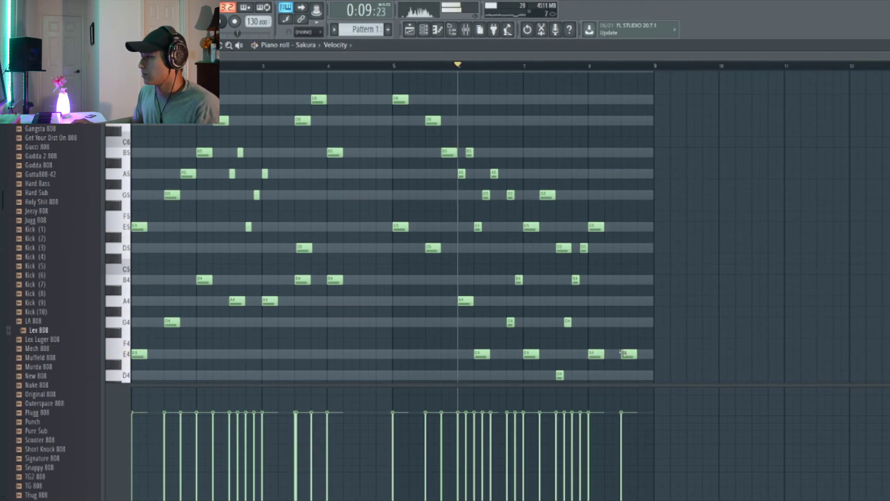
Step: Delete the E4 on beat 3 of bar 8, and play the whole eight-bar melody through
right_click(623, 353)
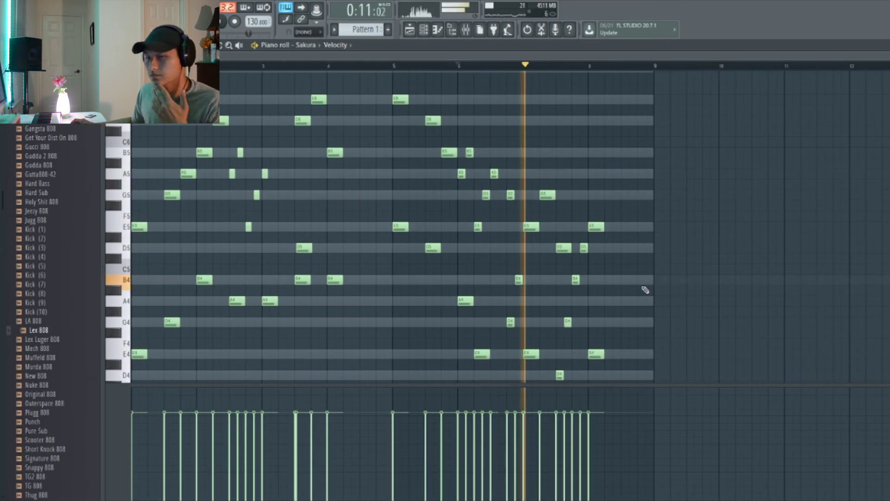
scroll(644, 285, "down", 1)
scroll(645, 282, "down", 1)
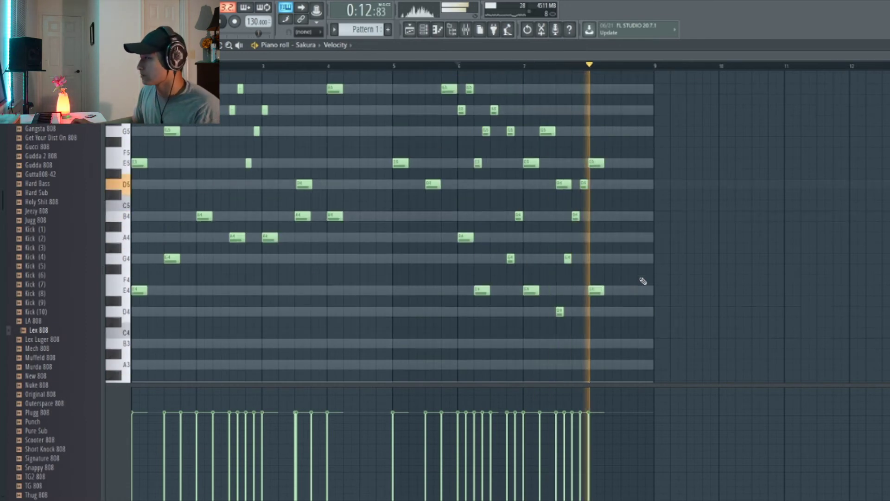
scroll(648, 279, "up", 2)
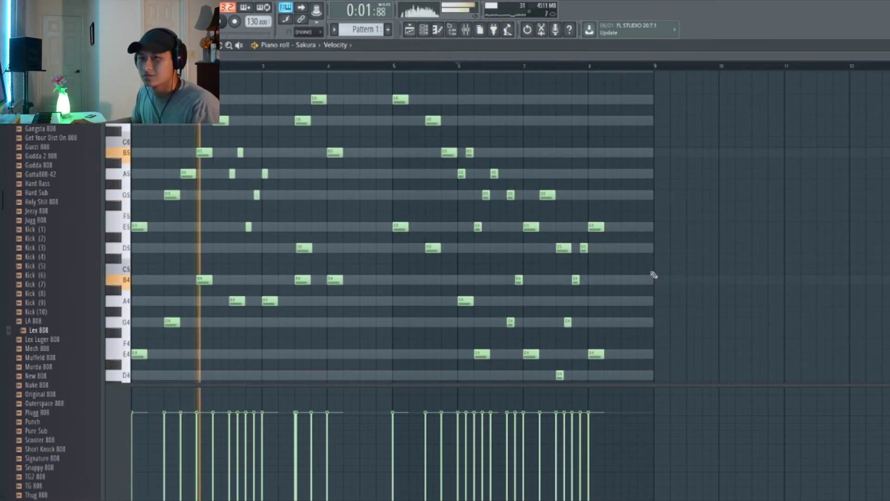
scroll(653, 275, "down", 3)
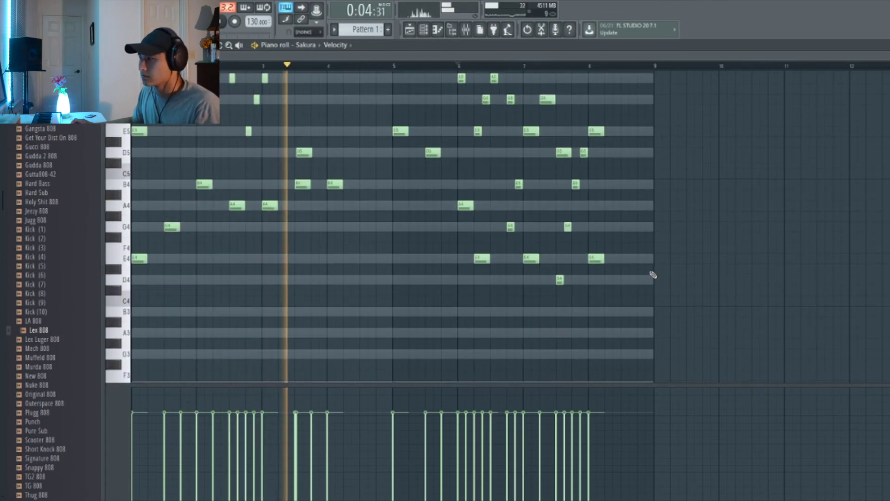
scroll(652, 274, "up", 2)
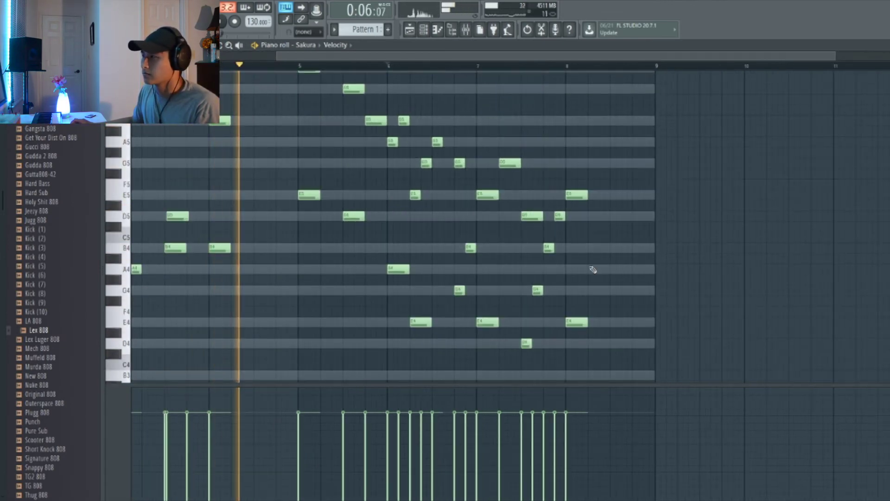
scroll(615, 261, "up", 2)
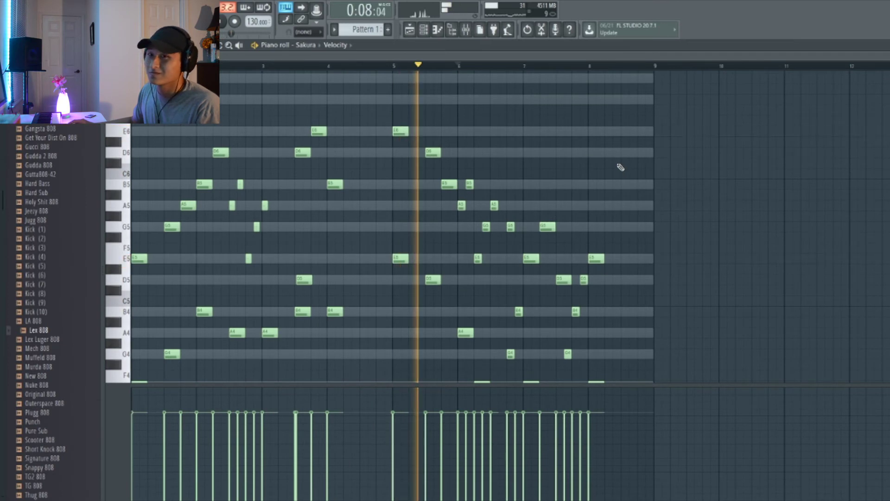
scroll(622, 167, "down", 1)
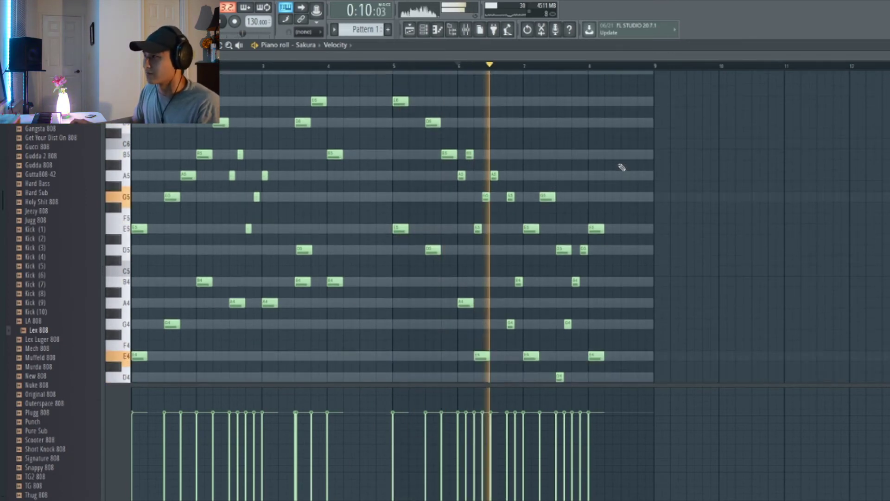
scroll(627, 194, "down", 2)
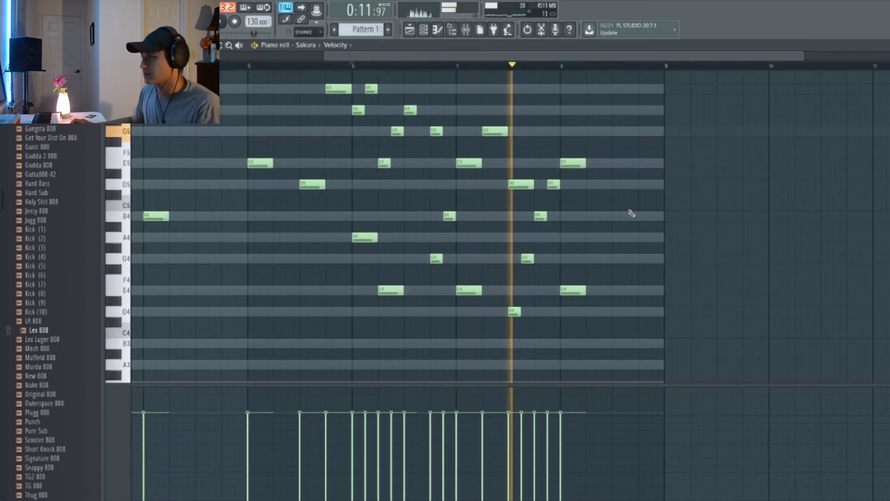
key("space")
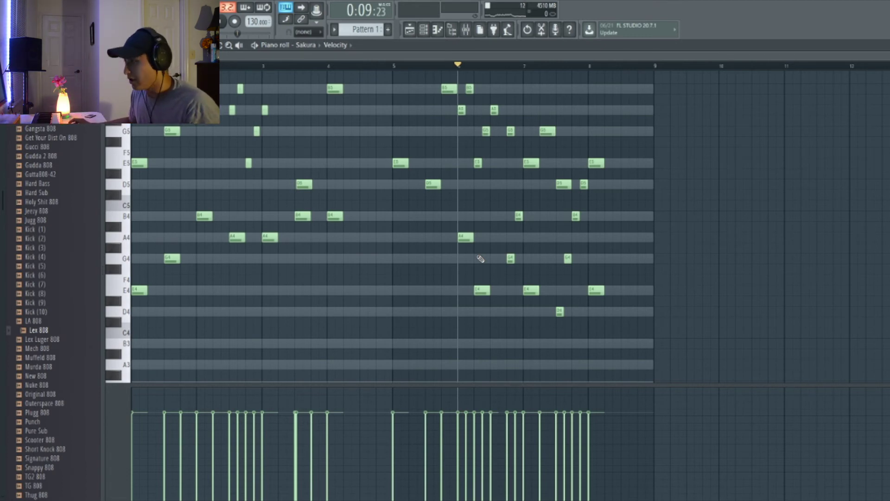
Step: Apply the Strumizer to the Sakura notes with its preset start strum and Preserve end on, and play from bar 6
key("alt+s")
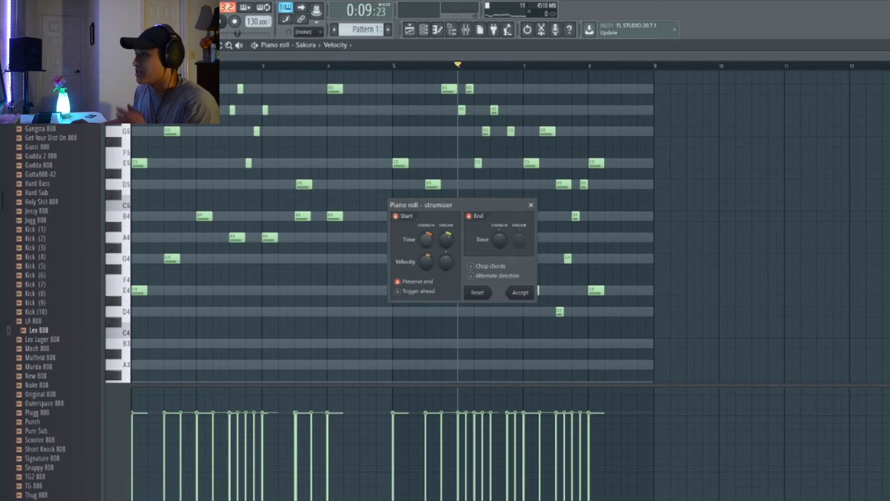
left_click(519, 292)
key("space")
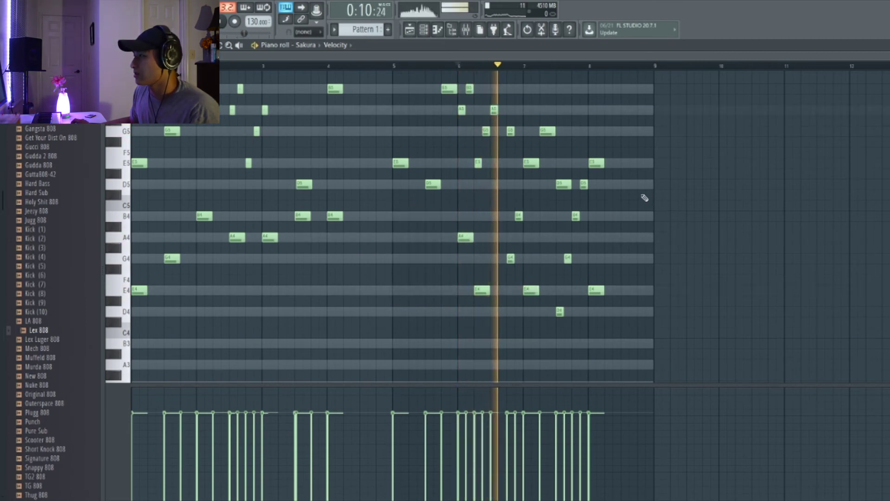
scroll(614, 206, "up", 2)
scroll(589, 211, "up", 2)
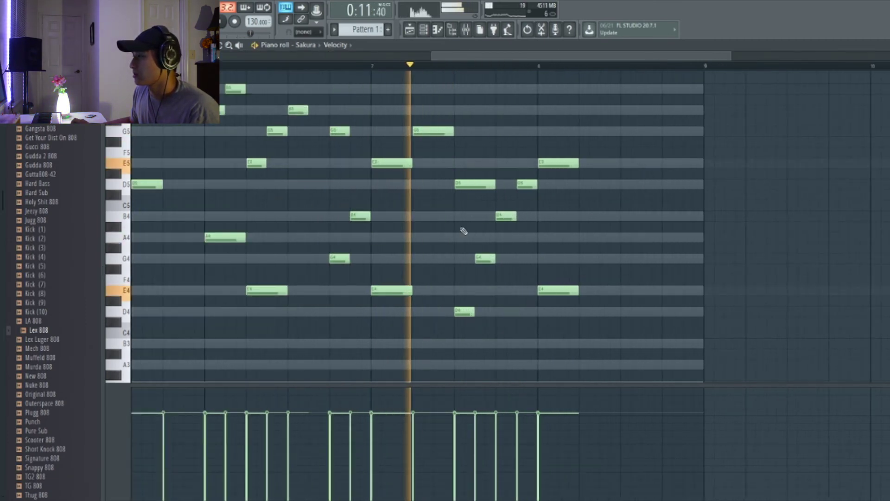
scroll(464, 231, "down", 4)
key("space")
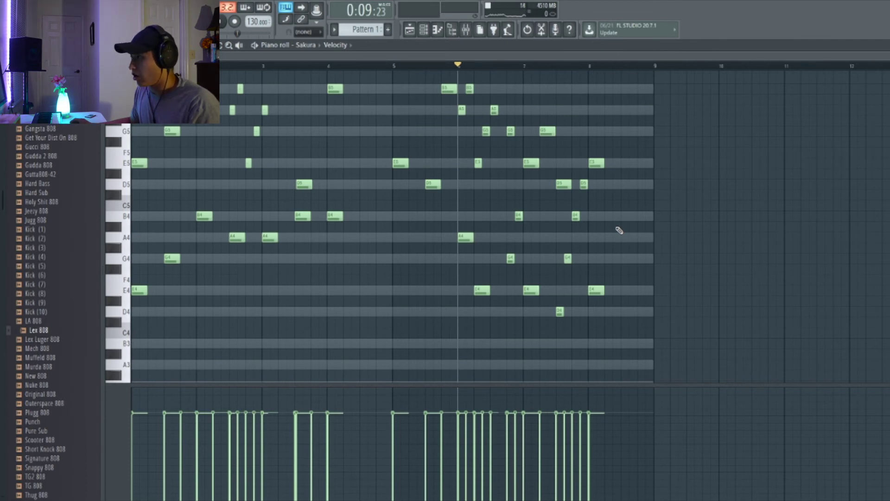
Step: Slightly randomize the velocities of the Sakura notes with the Randomizer, leaving pattern generation off, and play back the melody
key("alt+r")
left_click_drag(443, 296, 444, 291)
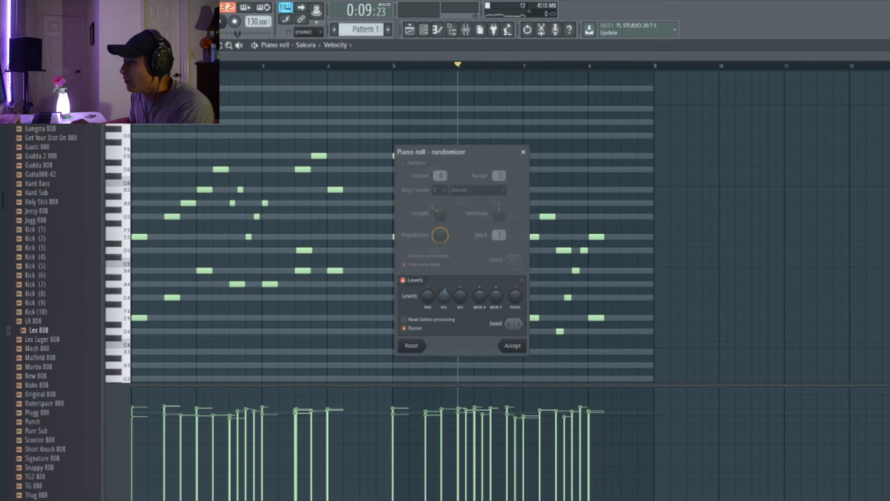
left_click(513, 345)
key("space")
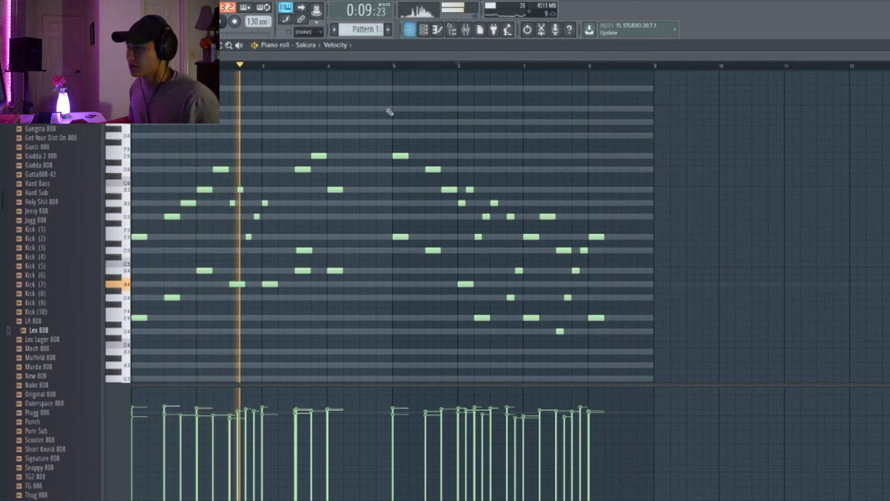
key("space")
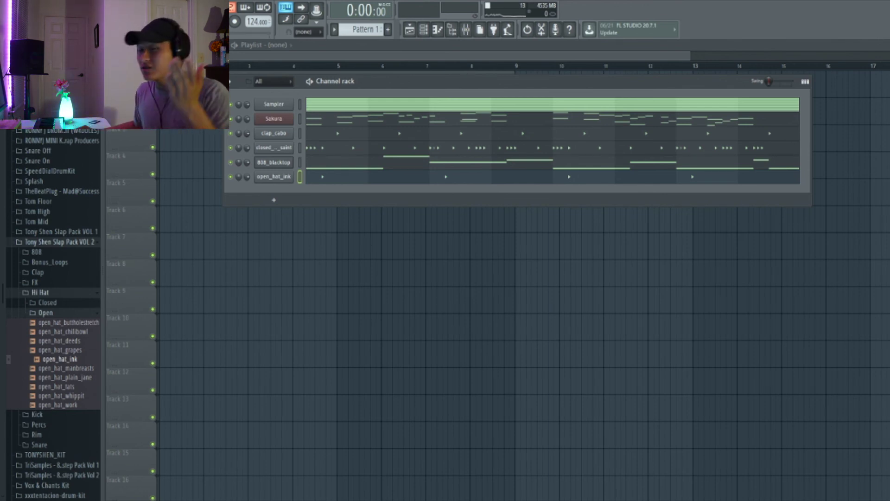
Step: Play the full pattern combining the Sakura melody with the clap, closed hat, 808 and open hat
key("space")
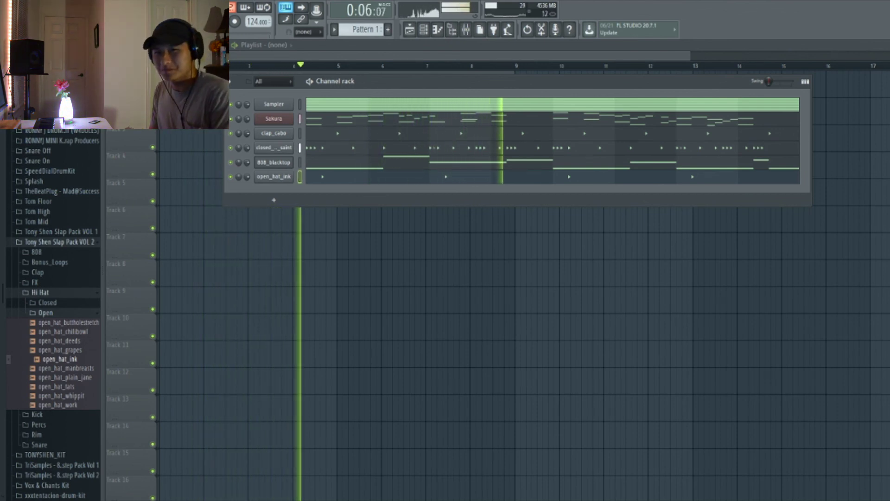
key("space")
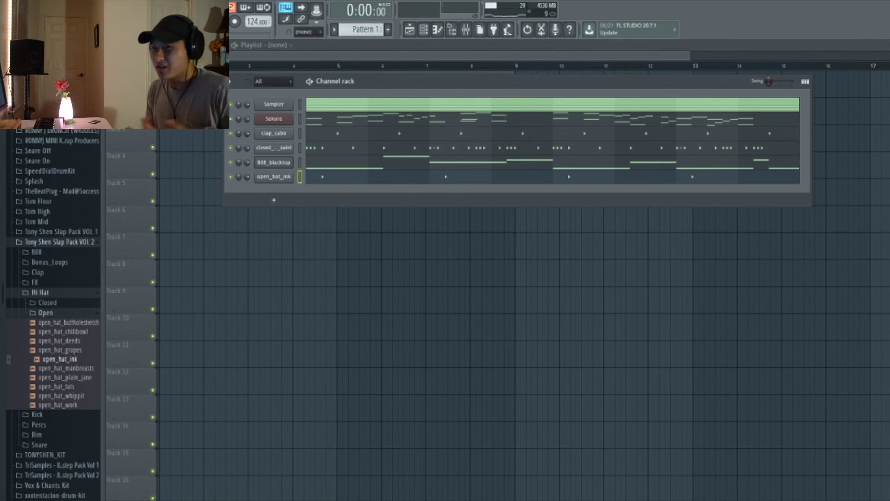